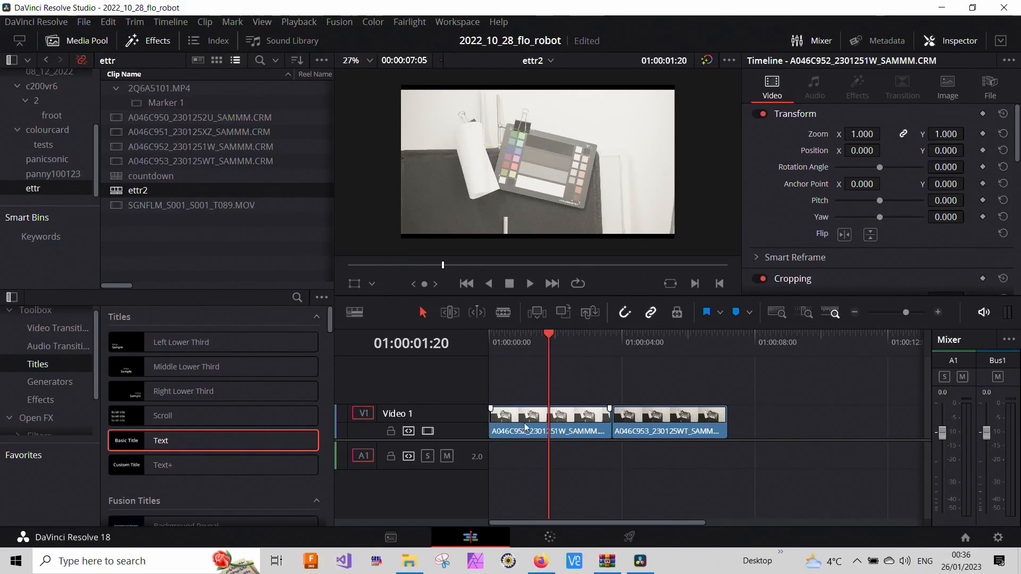
Set the first timeline clip's zoom to 2.820 and its position to X -107 and Y -5, framing the colour chart.
click(525, 427)
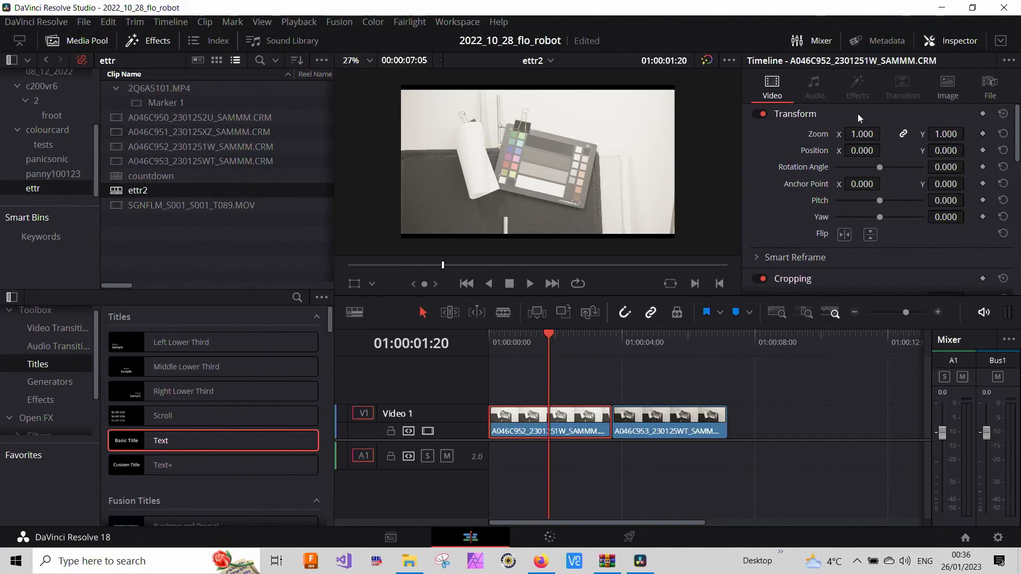
drag(862, 134, 942, 150)
drag(864, 151, 870, 155)
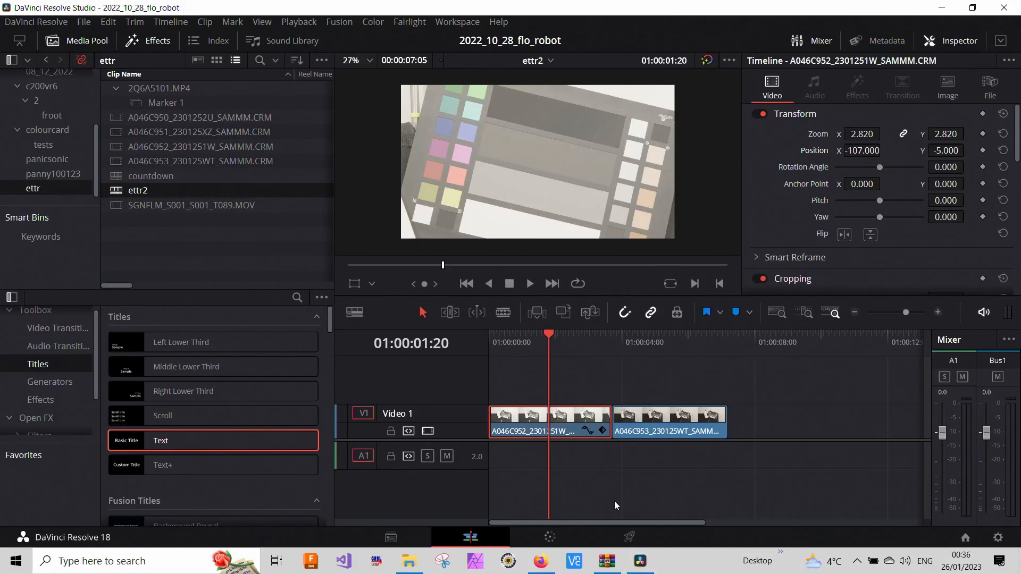
Paste all video attributes and retime effects from the first clip onto the second clip, maintaining keyframe timing.
click(639, 432)
right_click(641, 430)
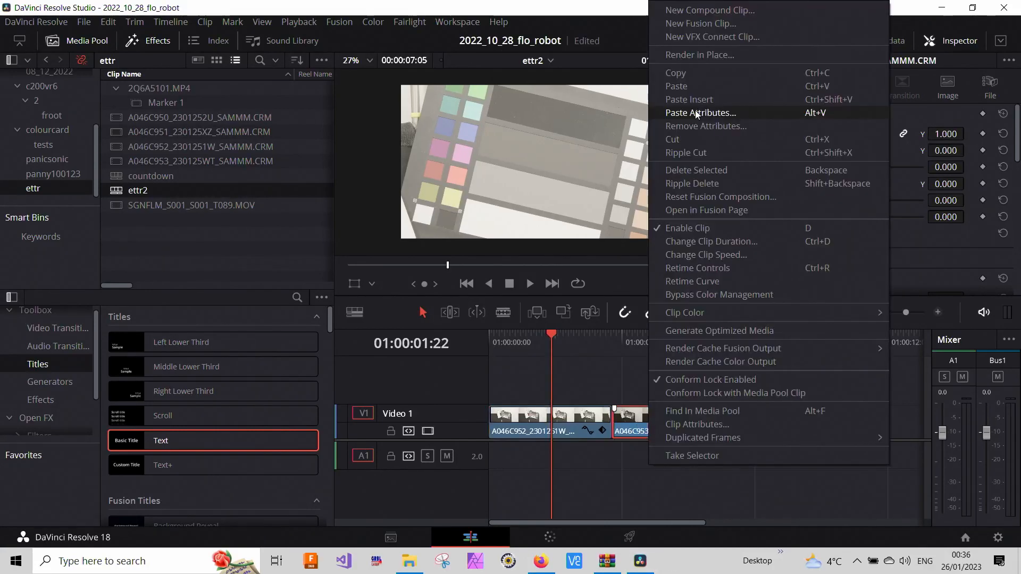
click(694, 112)
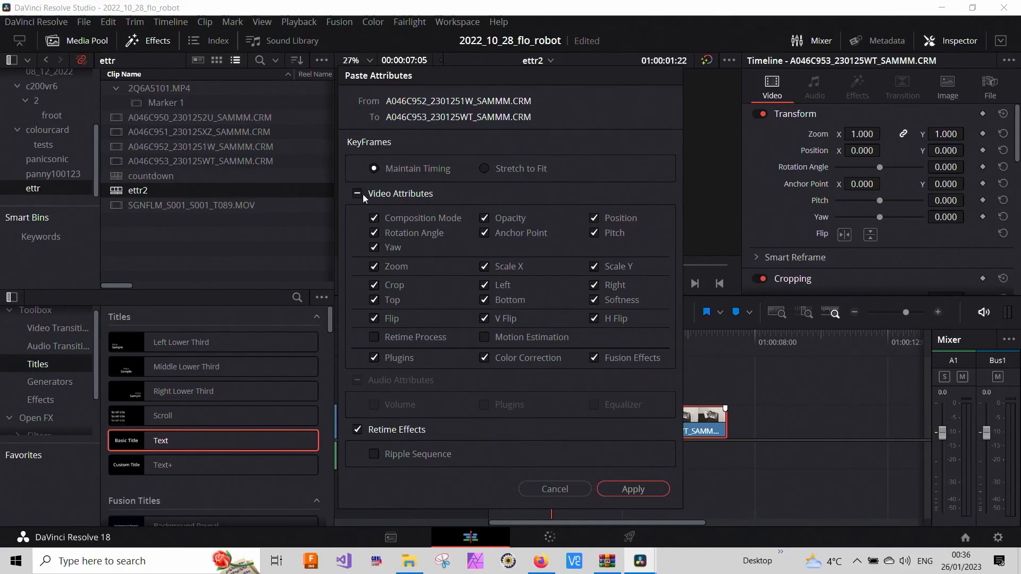
click(633, 489)
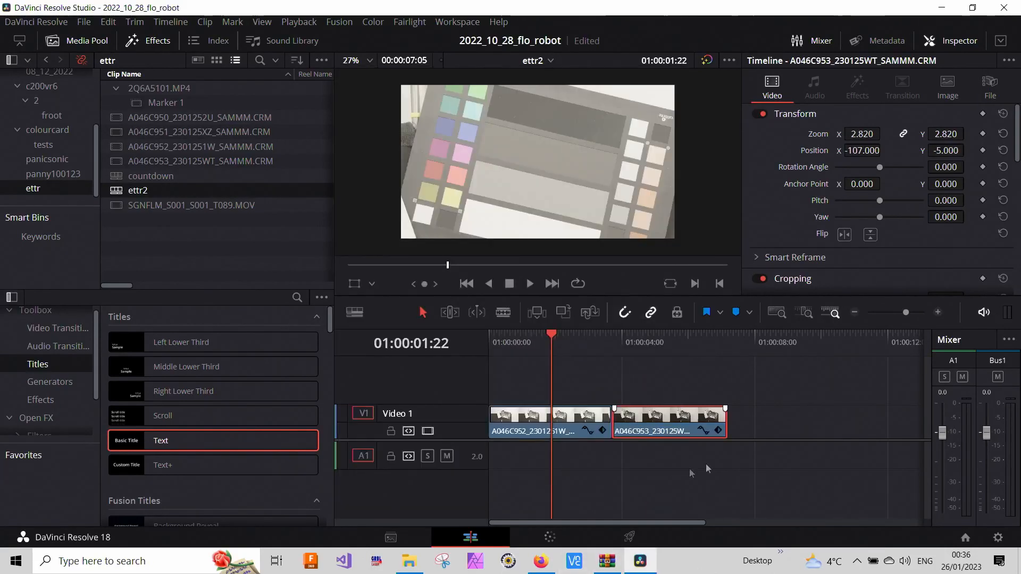
On the Color page, draw a closed four-point curve window around the middle grey patch in the first clip.
drag(547, 334, 580, 334)
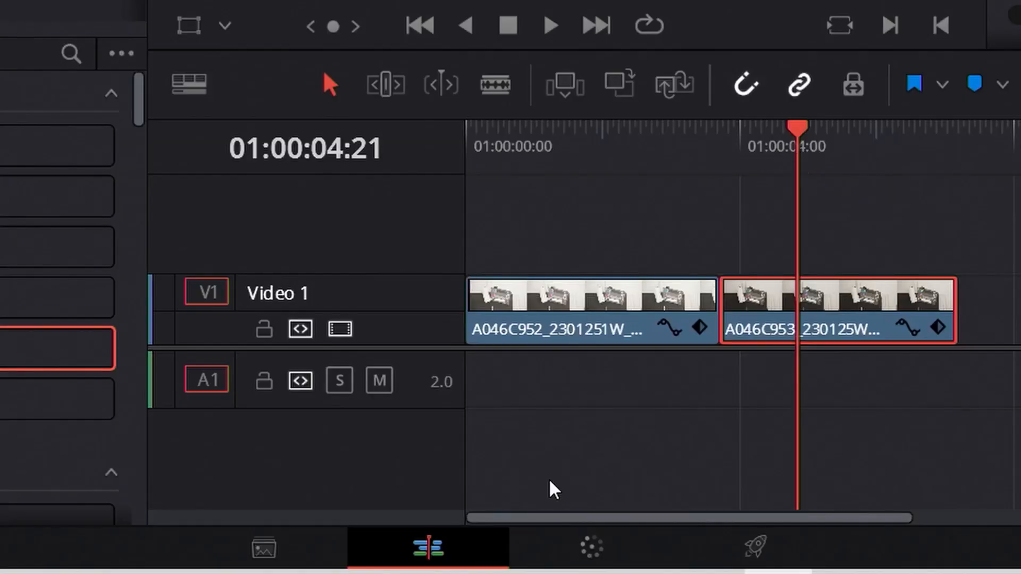
click(589, 554)
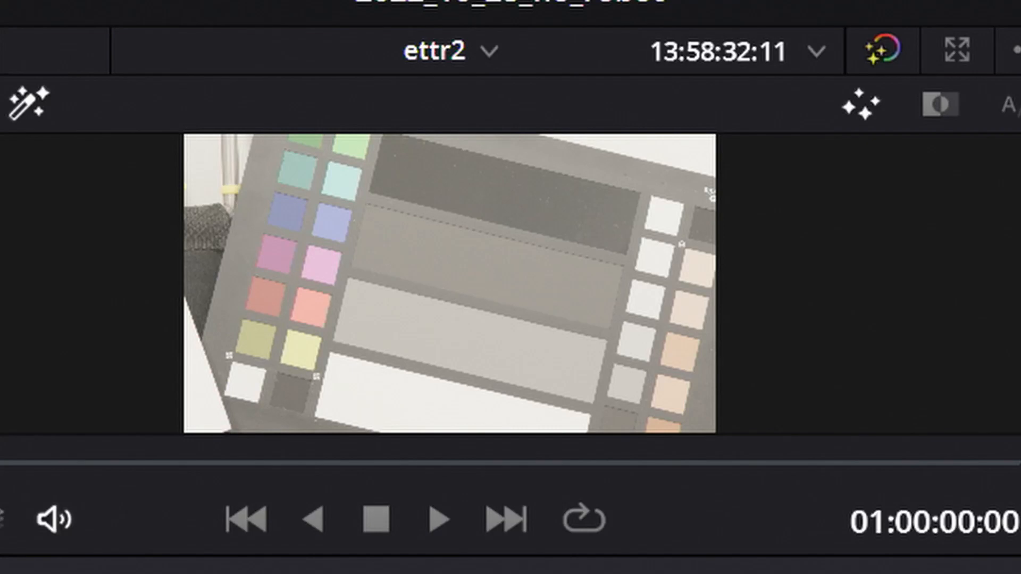
click(356, 194)
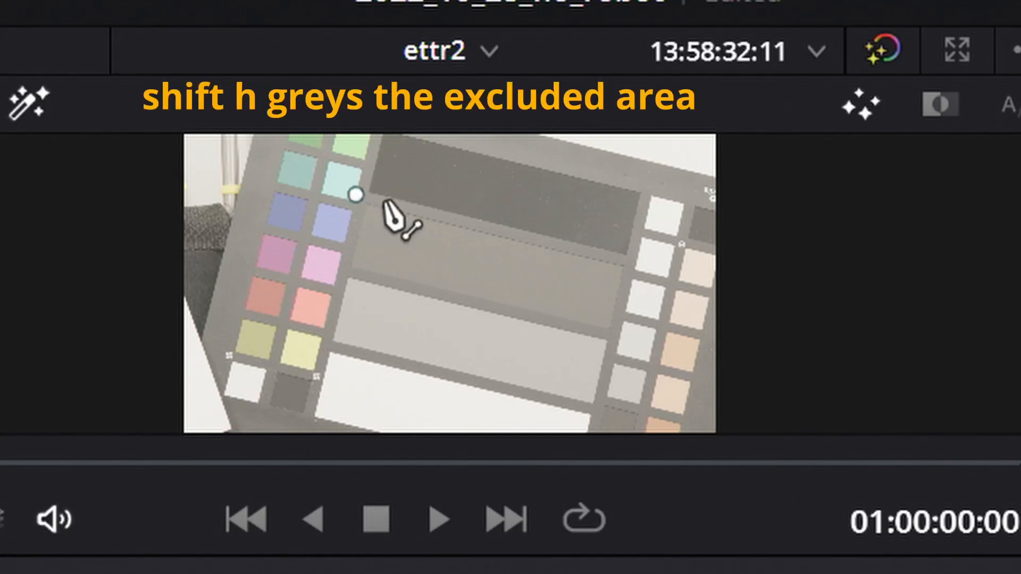
click(629, 263)
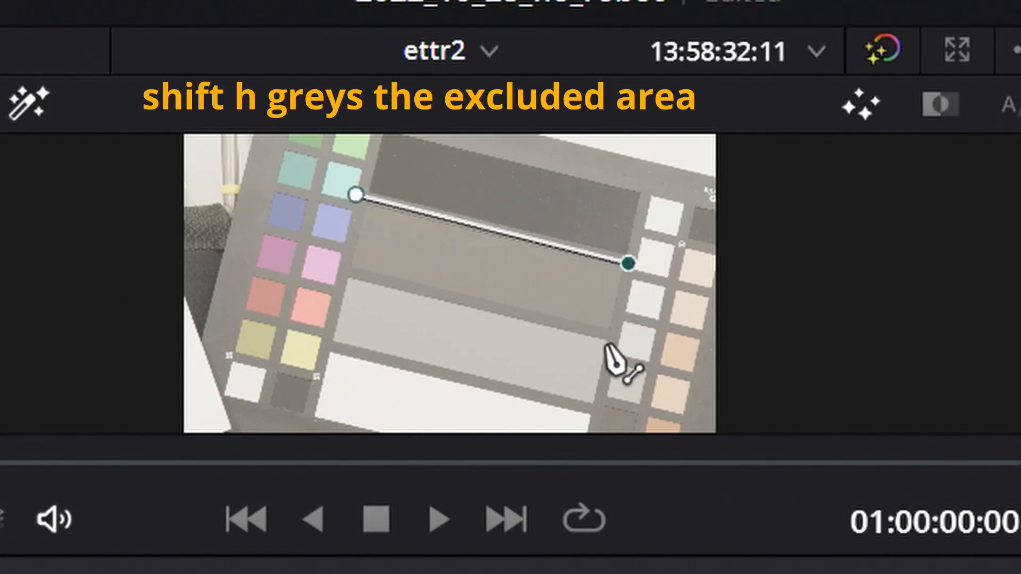
click(608, 344)
click(336, 275)
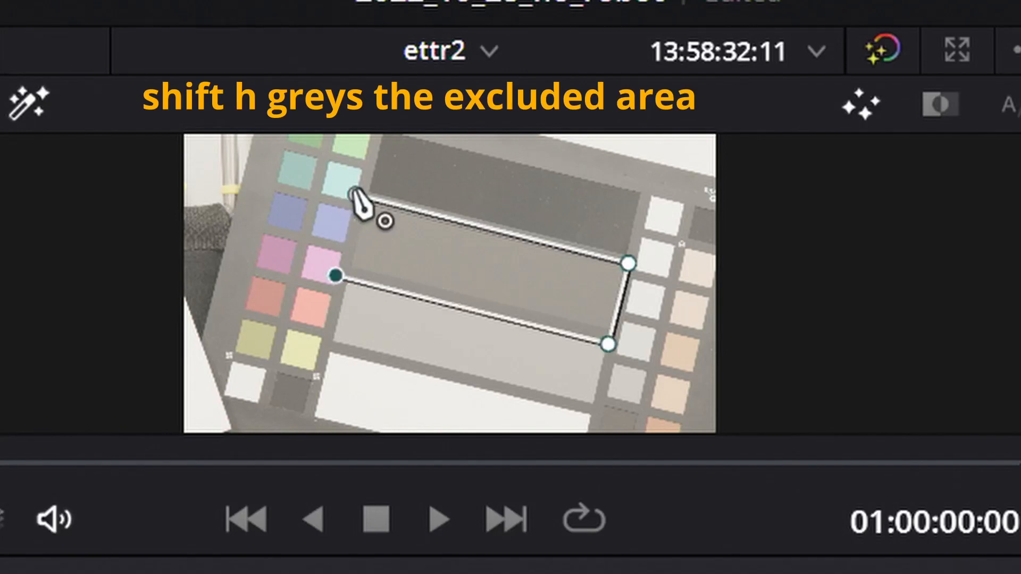
click(356, 195)
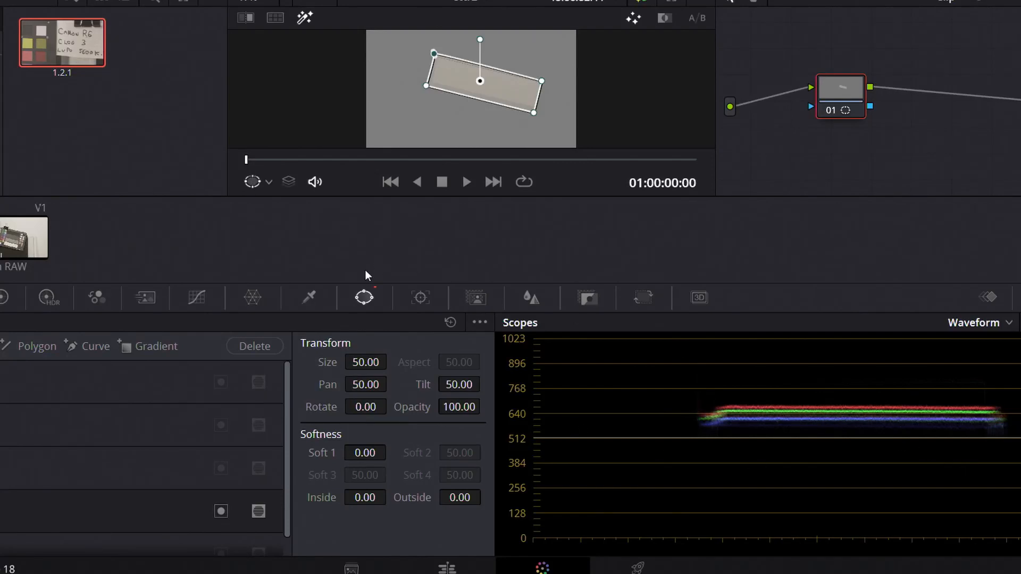
Lower the first clip's custom curve at the grey patch's level to bring it near 512 on the waveform.
click(193, 295)
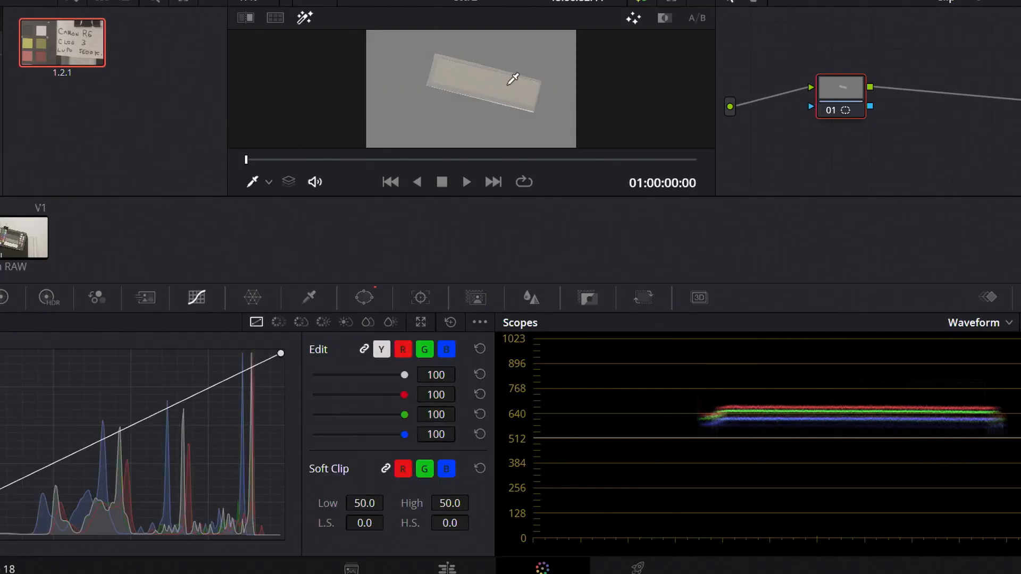
drag(111, 432, 123, 457)
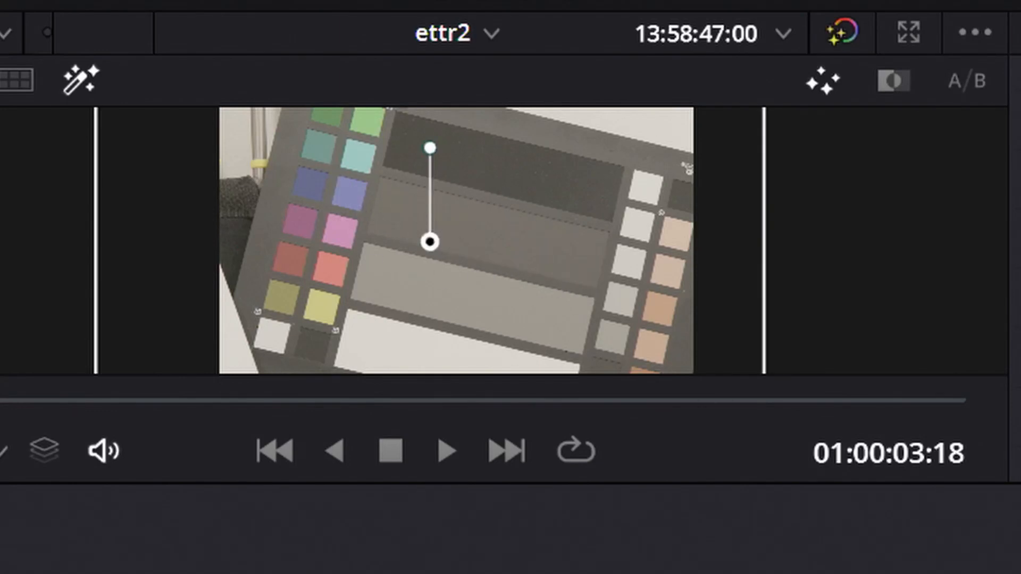
On the second clip, fit the window over the middle grey patch and raise the custom curve to bring it near 512.
drag(518, 223, 539, 227)
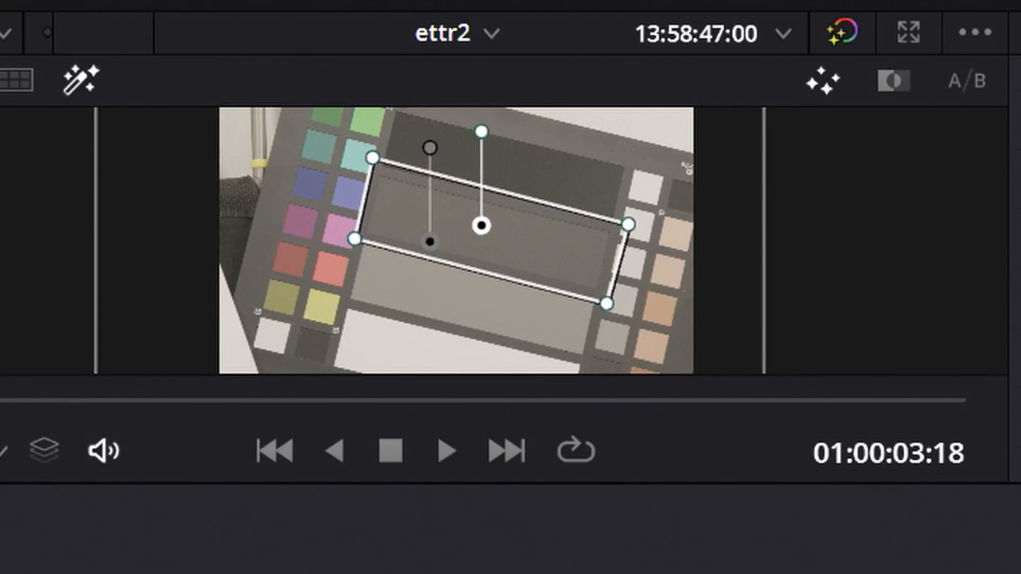
key(shift+h)
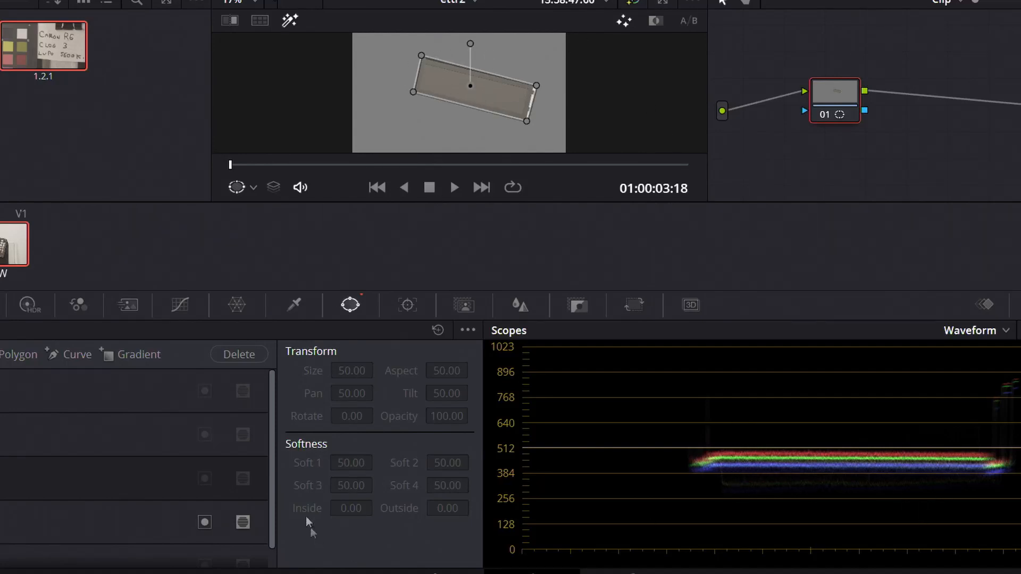
click(174, 303)
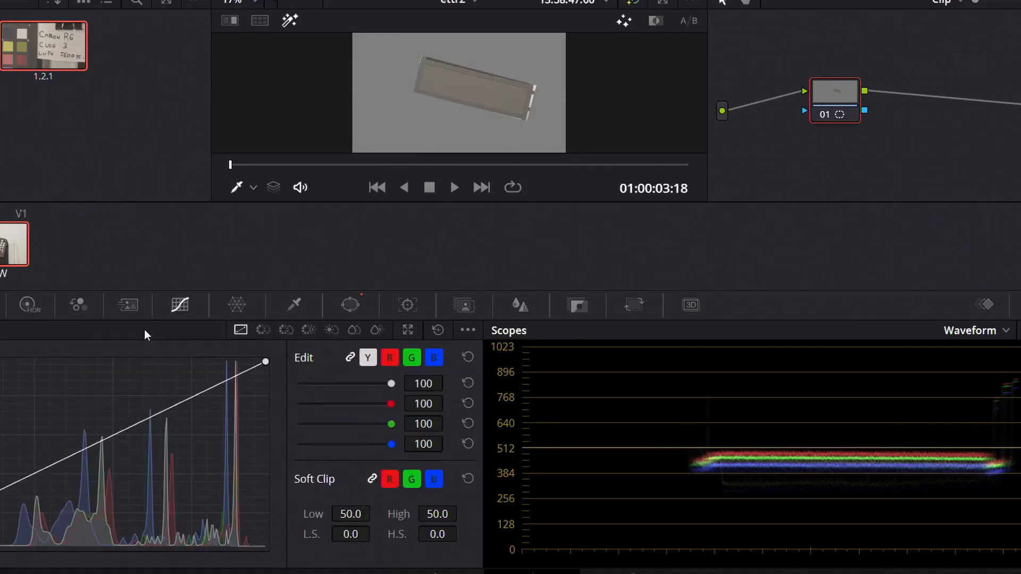
drag(123, 431, 119, 419)
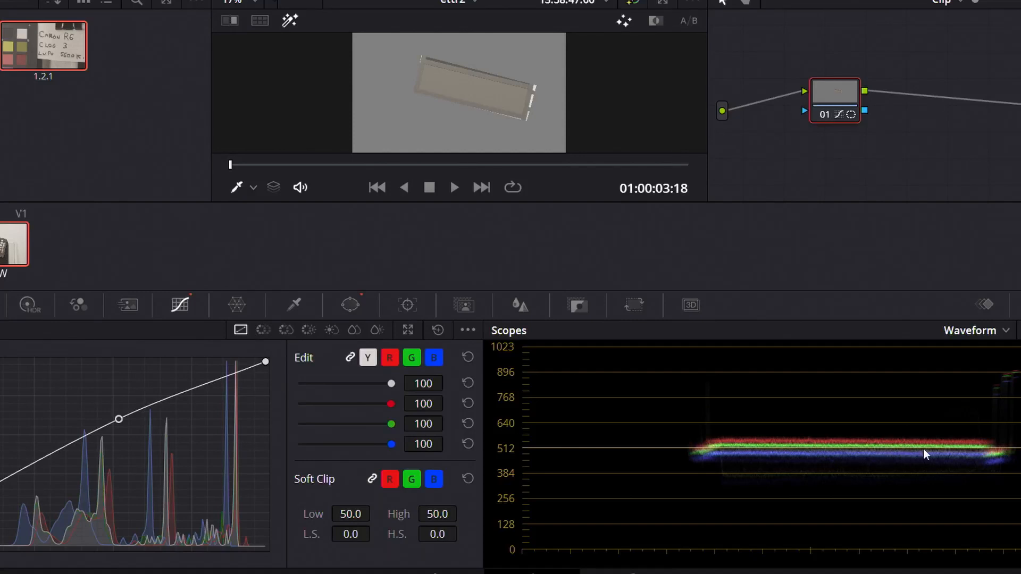
Lower the first clip's curve point slightly to bring the grey patch closer to 512, and compare it with the second clip.
key(Up)
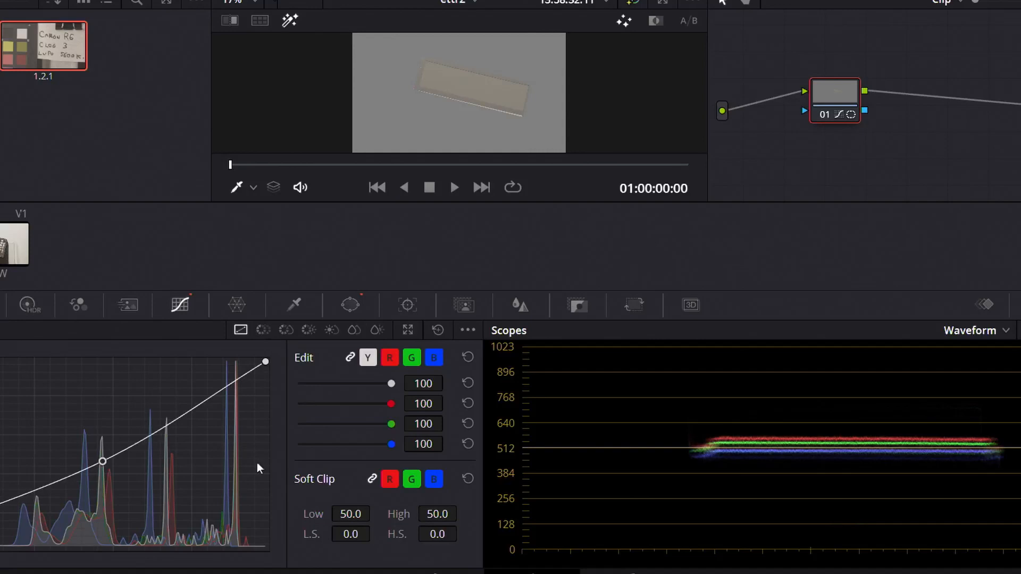
drag(103, 461, 106, 465)
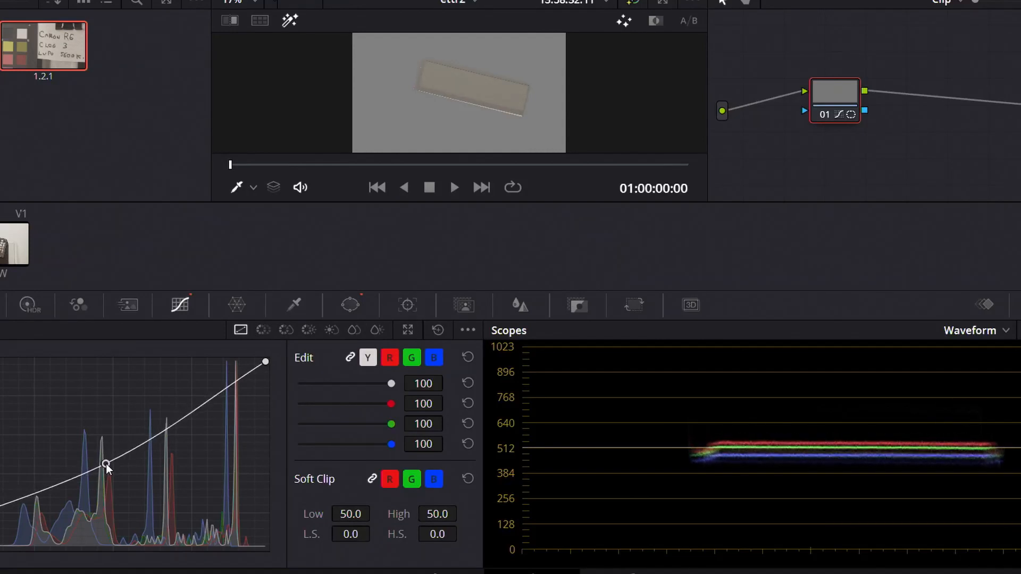
key(Down)
key(Up)
key(Down)
key(Up)
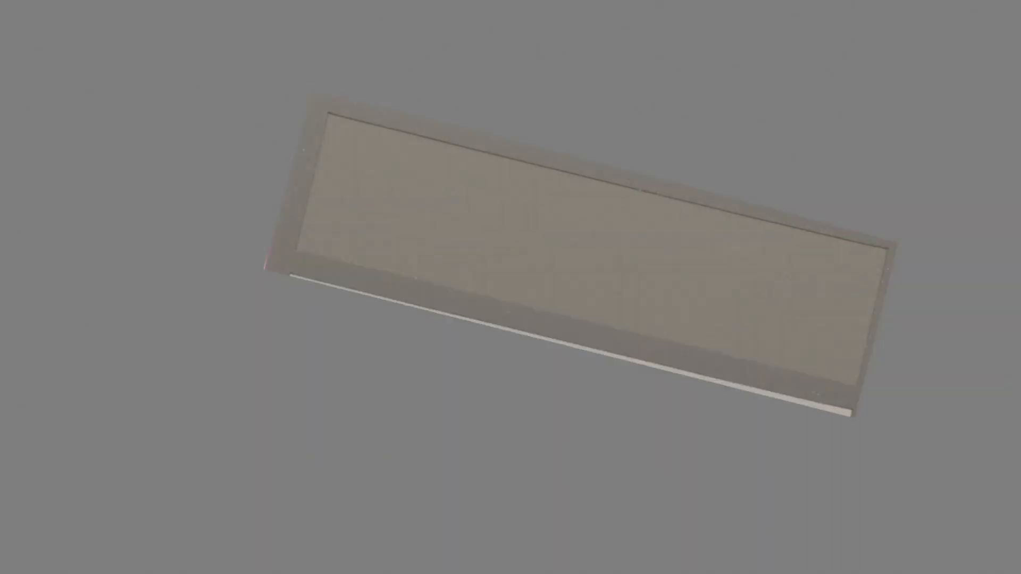
key(Escape)
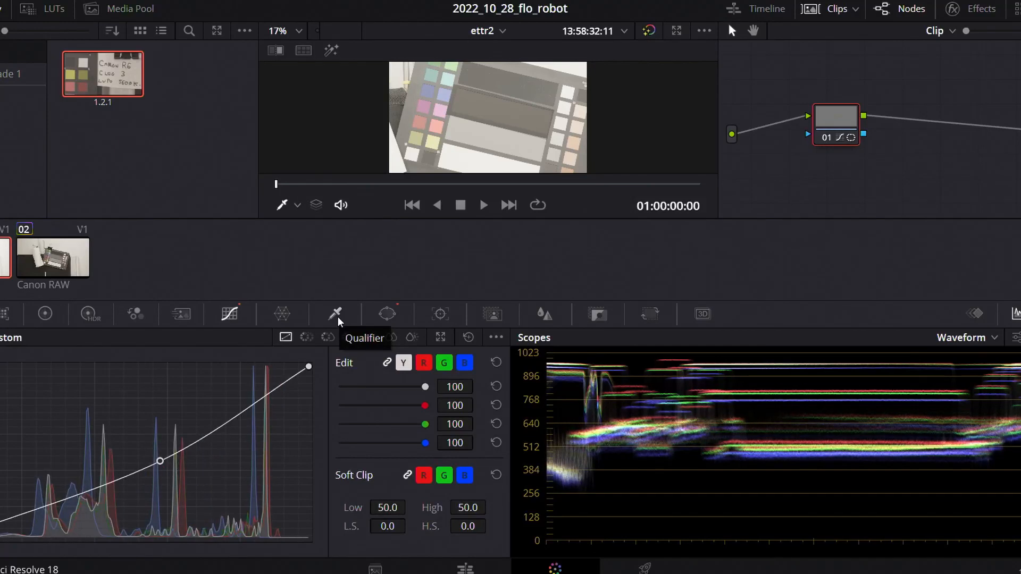
Remove the window from the first clip's node 01 and add two serial nodes after it.
click(388, 314)
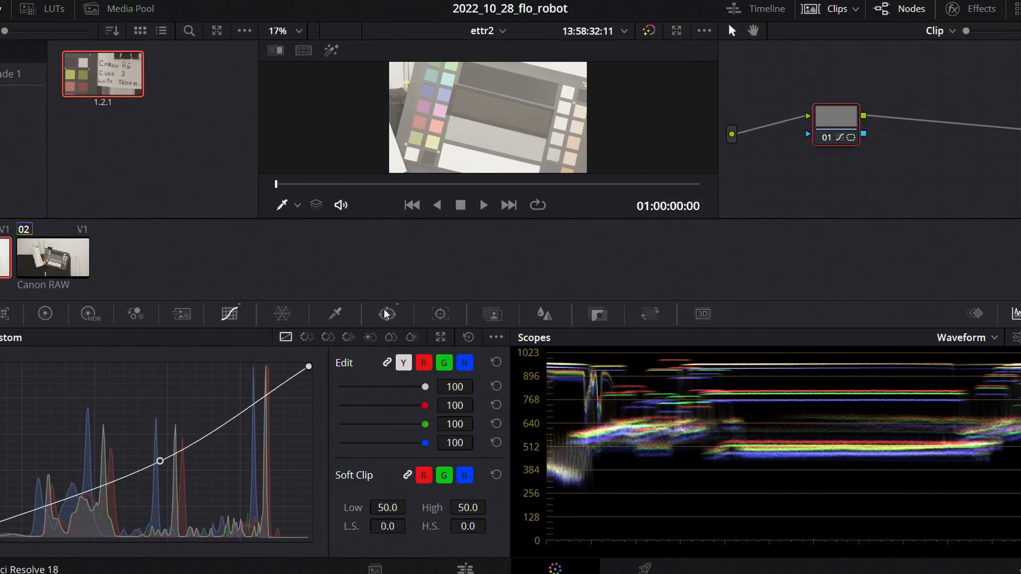
key(ctrl+z)
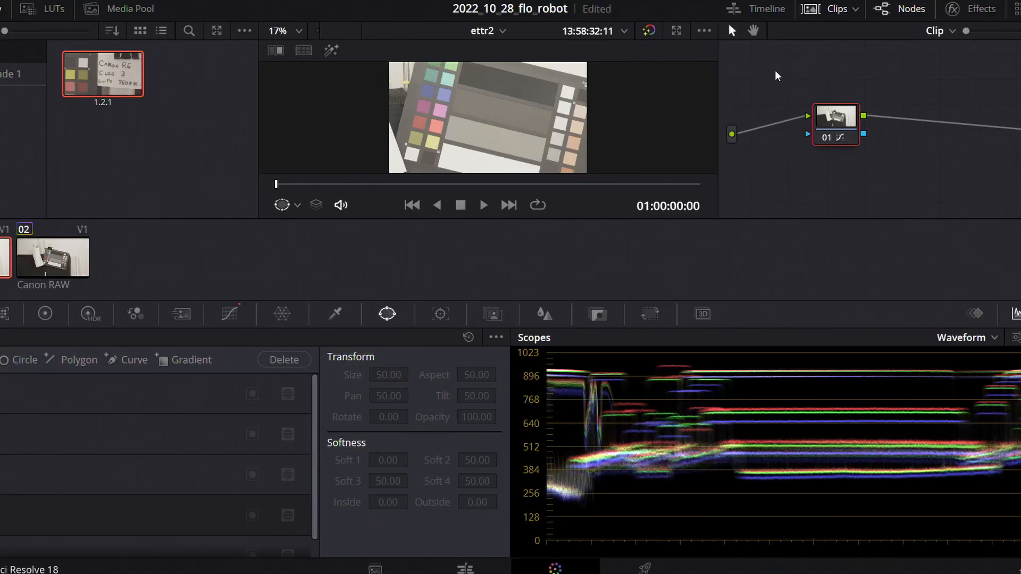
key(alt+s)
key(alt+s)
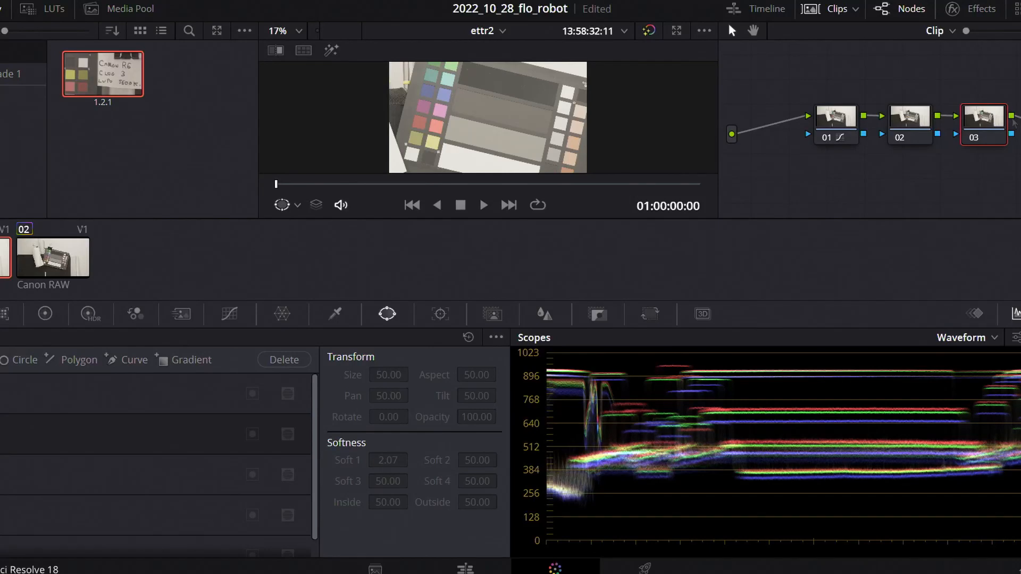
Apply the Canon Log to Video LUT to node 03.
right_click(983, 129)
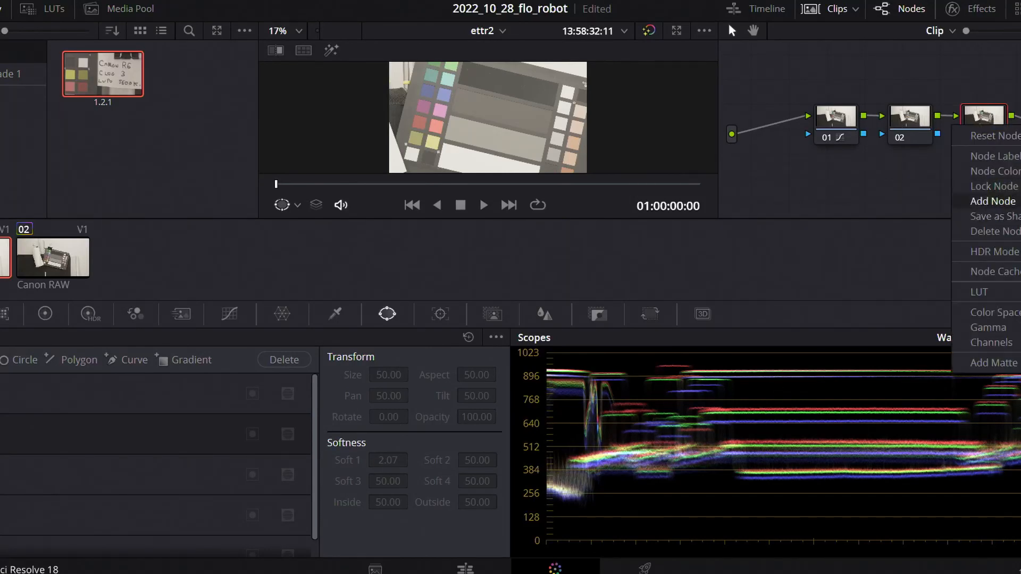
mouse_move(1013, 202)
mouse_move(982, 292)
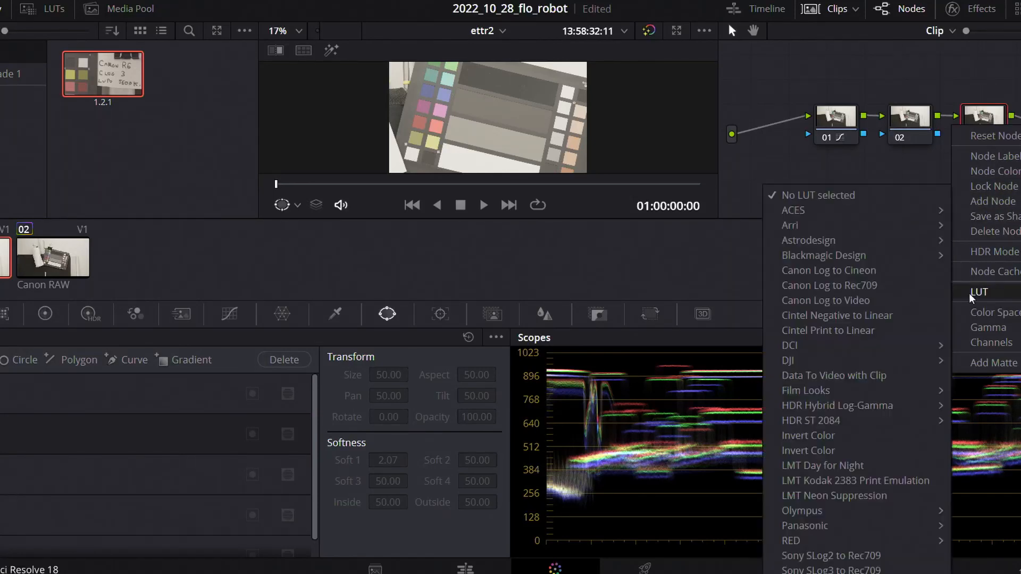
click(828, 301)
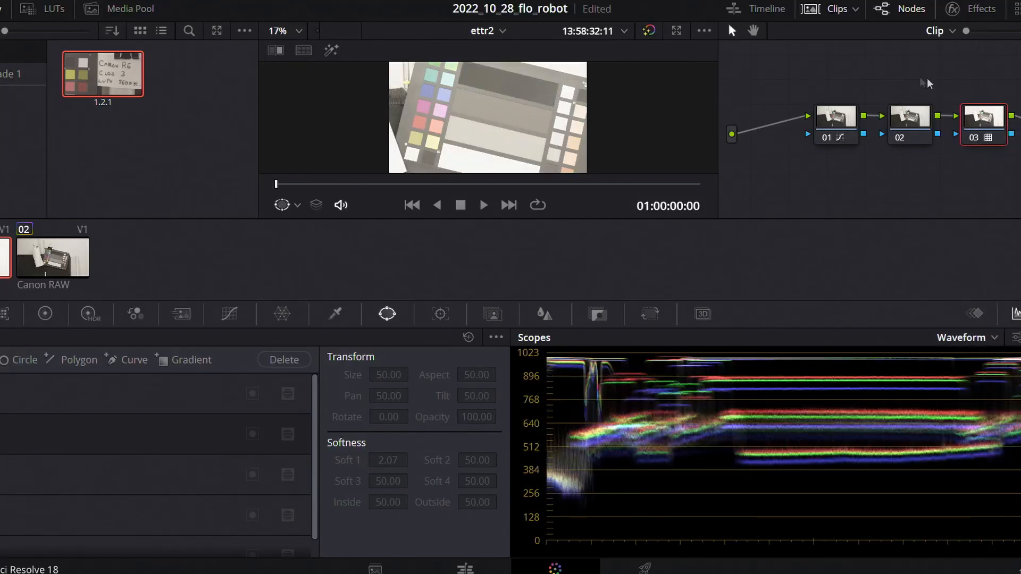
Shape node 02's custom curve with a lowered point in the shadows and a second point holding the highlights.
click(903, 121)
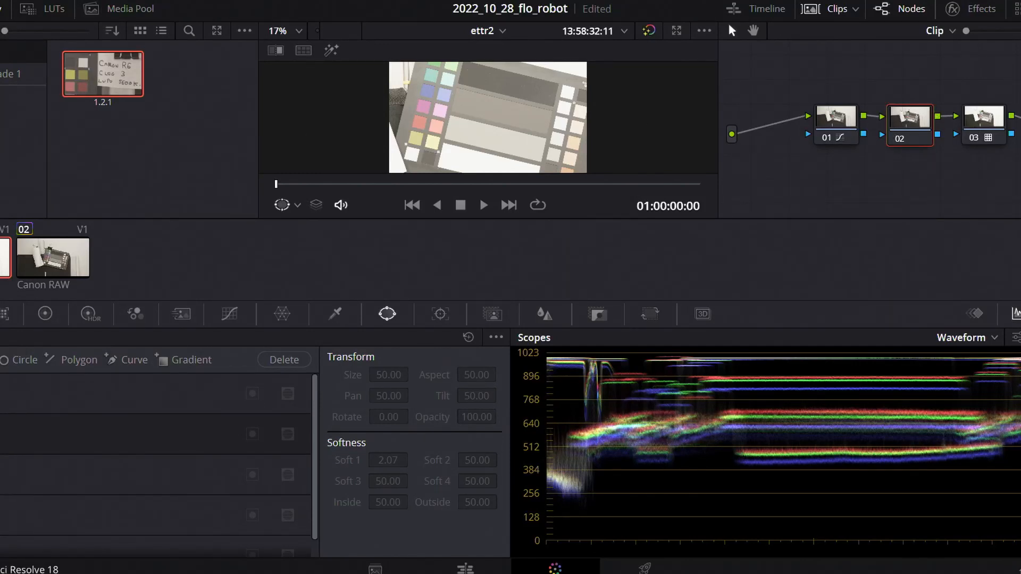
click(231, 316)
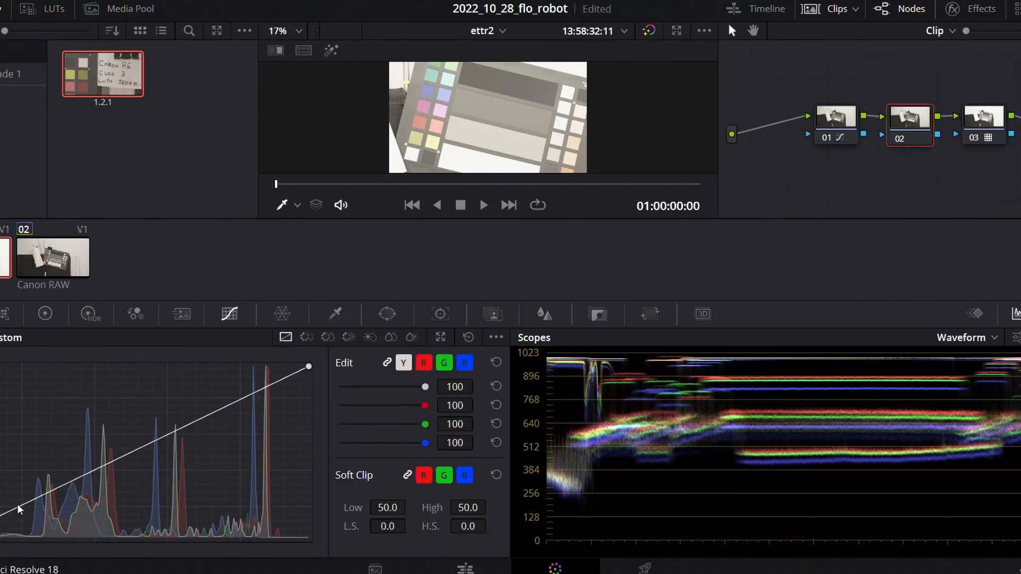
drag(18, 508, 100, 506)
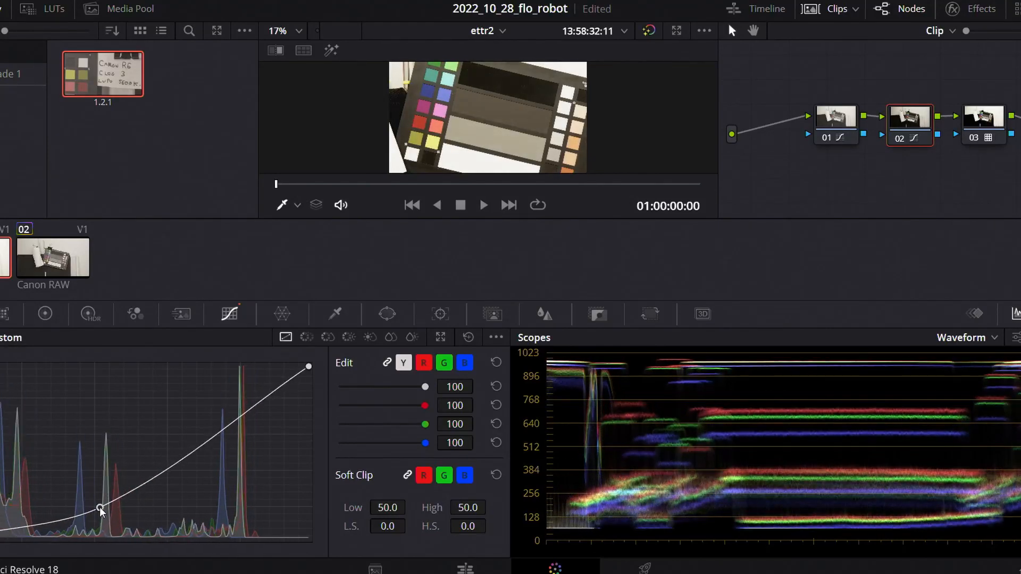
drag(242, 412, 258, 408)
drag(102, 508, 101, 500)
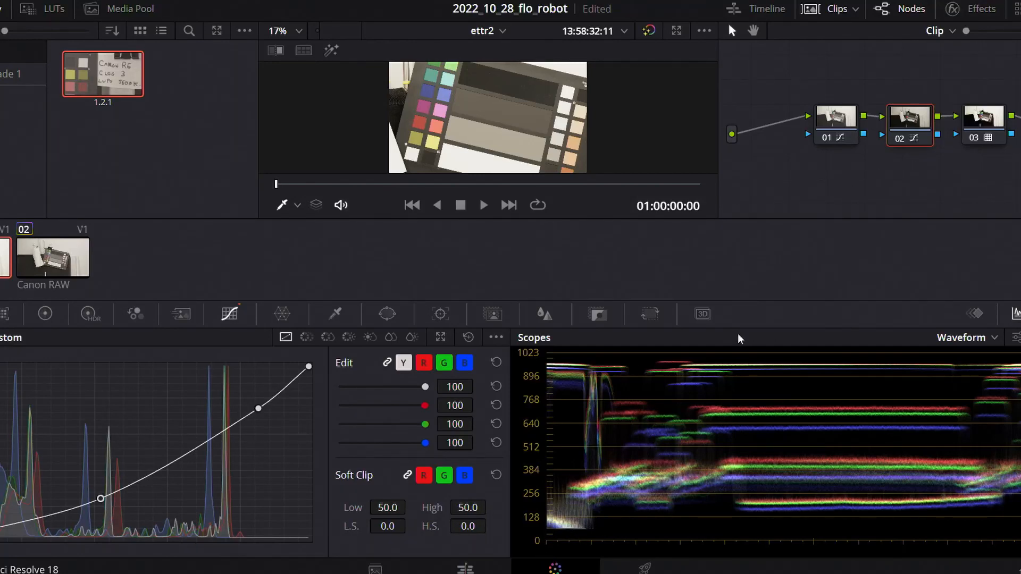
drag(98, 497, 99, 492)
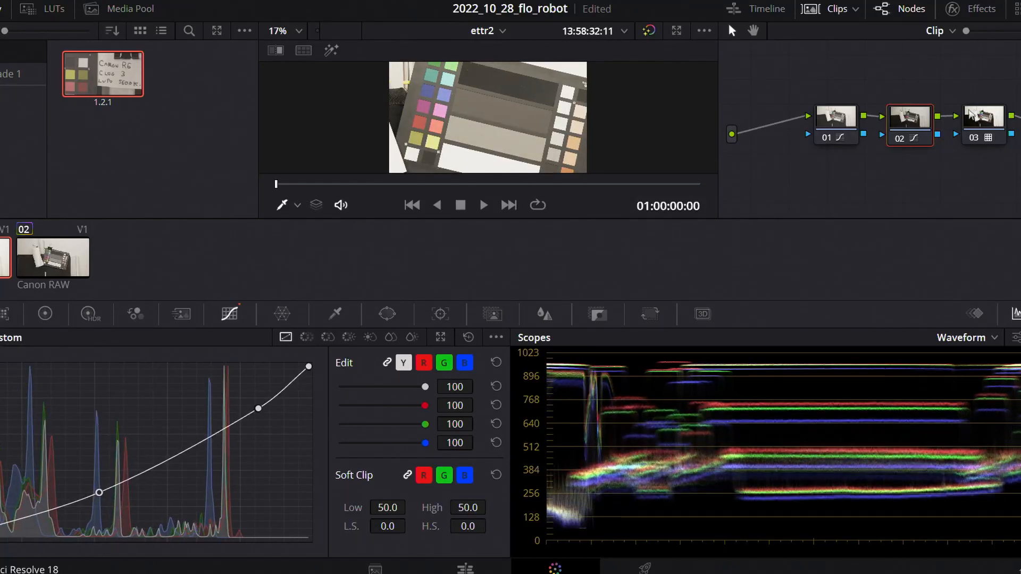
Add a parallel node to node 03, place it beneath node 01, and lower the shadows on its custom curve.
click(990, 121)
key(alt+p)
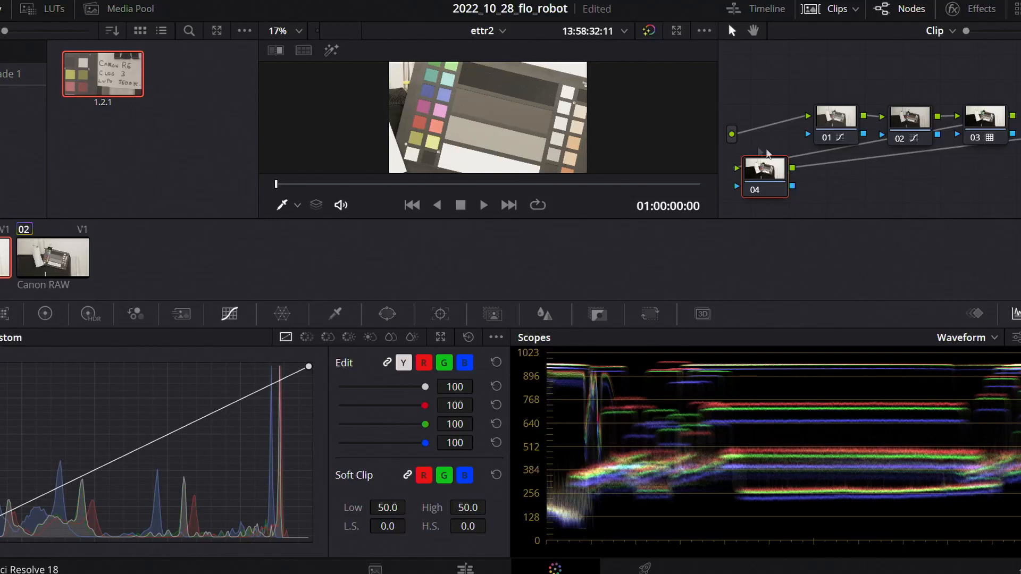
drag(764, 172, 825, 187)
drag(15, 525, 15, 528)
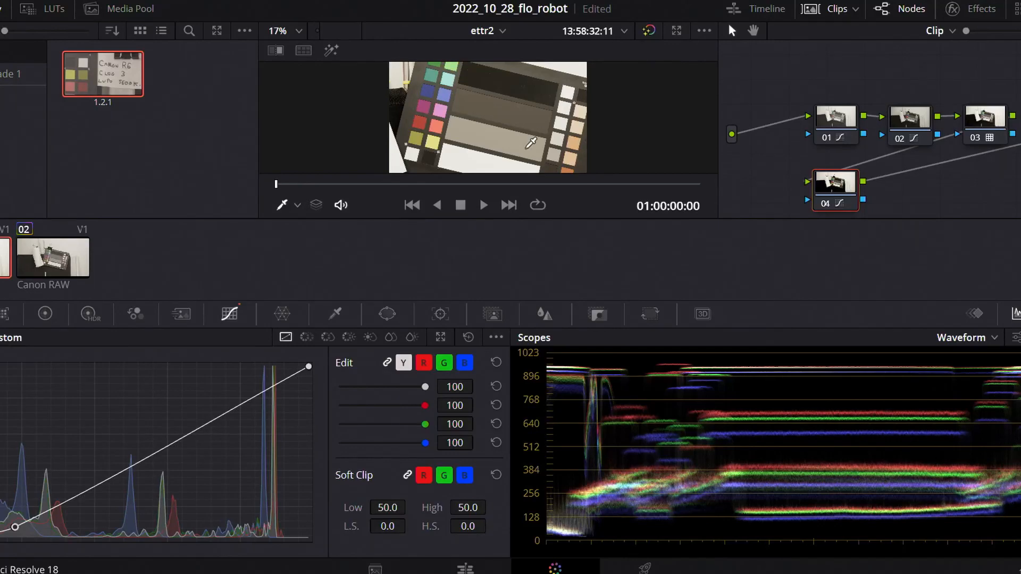
key(ctrl+f)
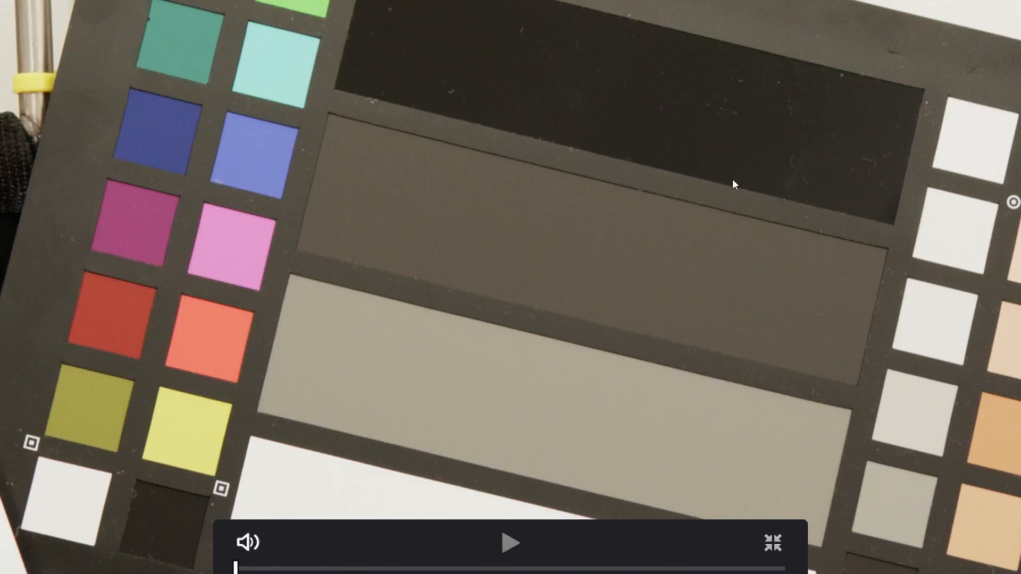
Turn off the window on the second clip's node 01 and copy the first clip's remaining grade nodes to it.
key(Escape)
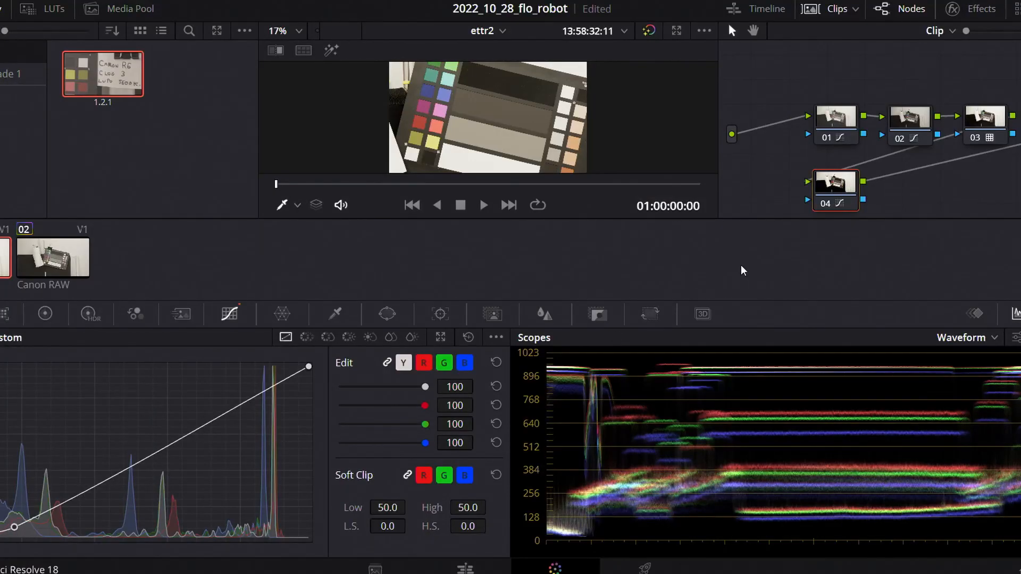
click(66, 259)
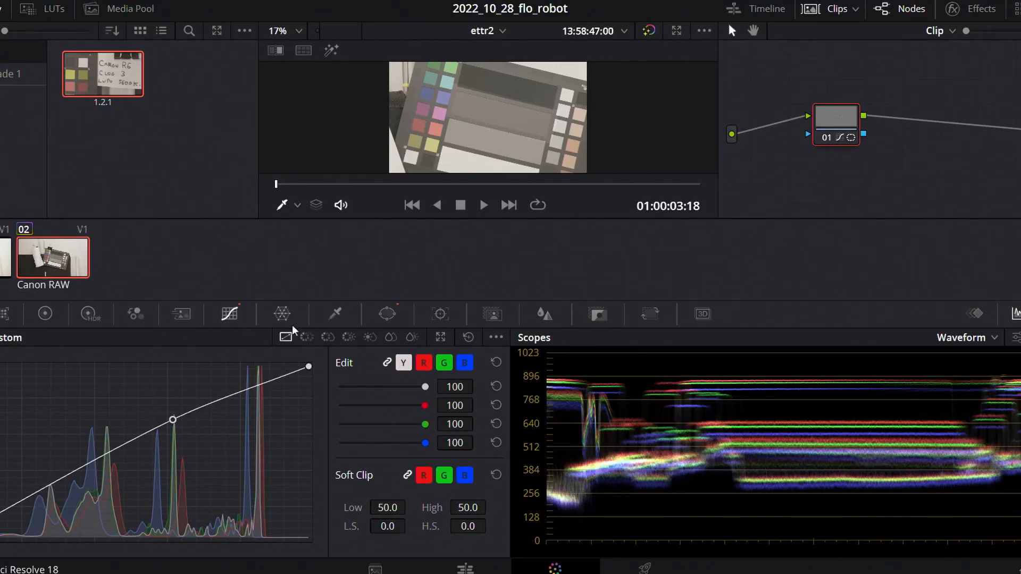
click(387, 314)
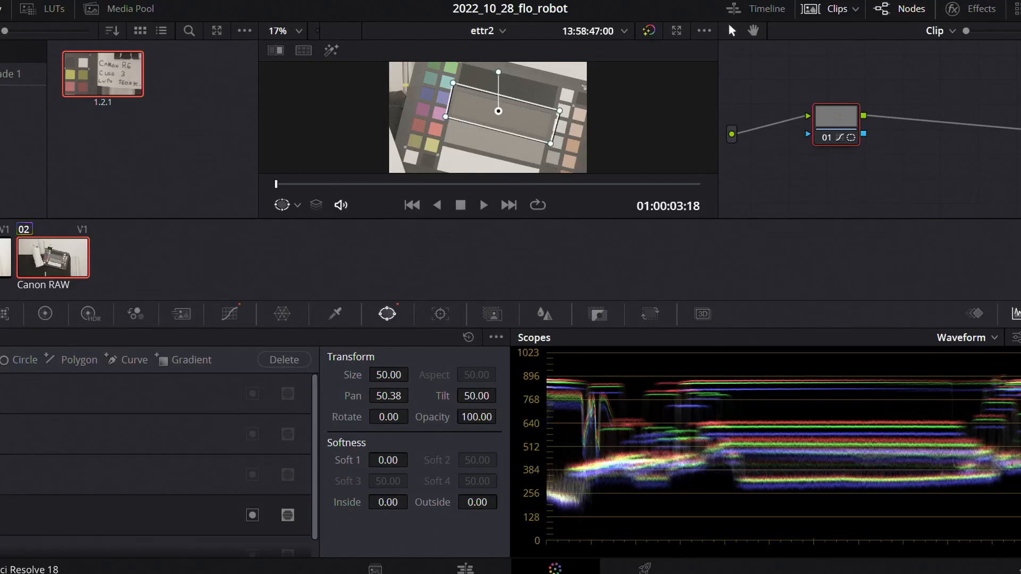
click(1, 515)
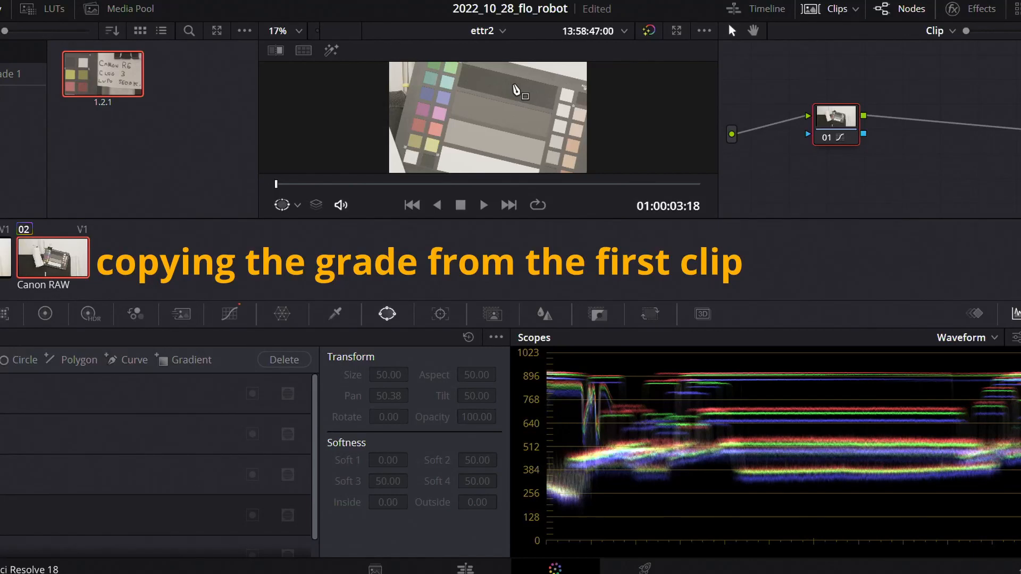
drag(515, 90, 901, 193)
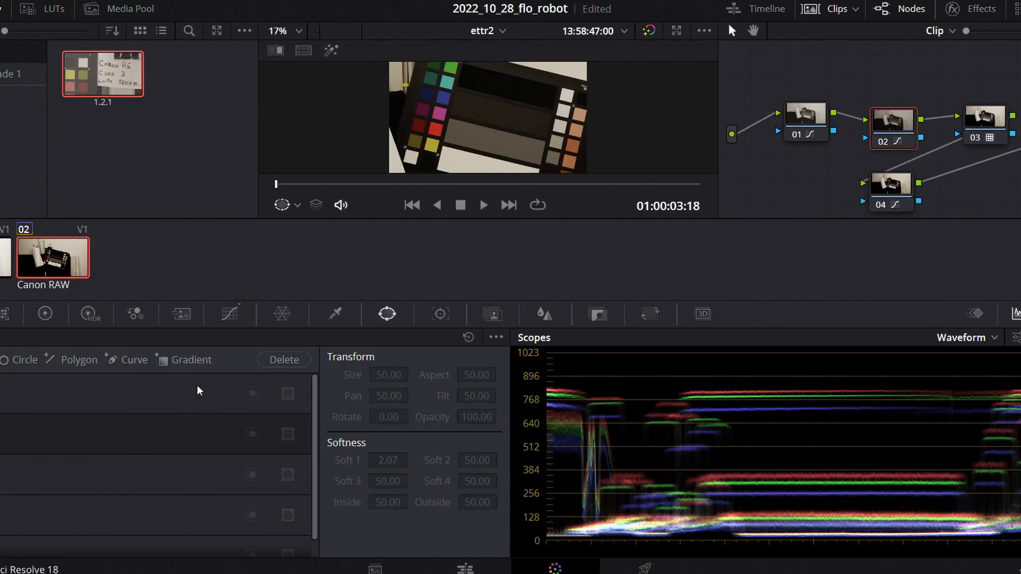
Reset the second clip's node 02 custom curve, then raise a highlight point and lower a shadow point.
click(230, 314)
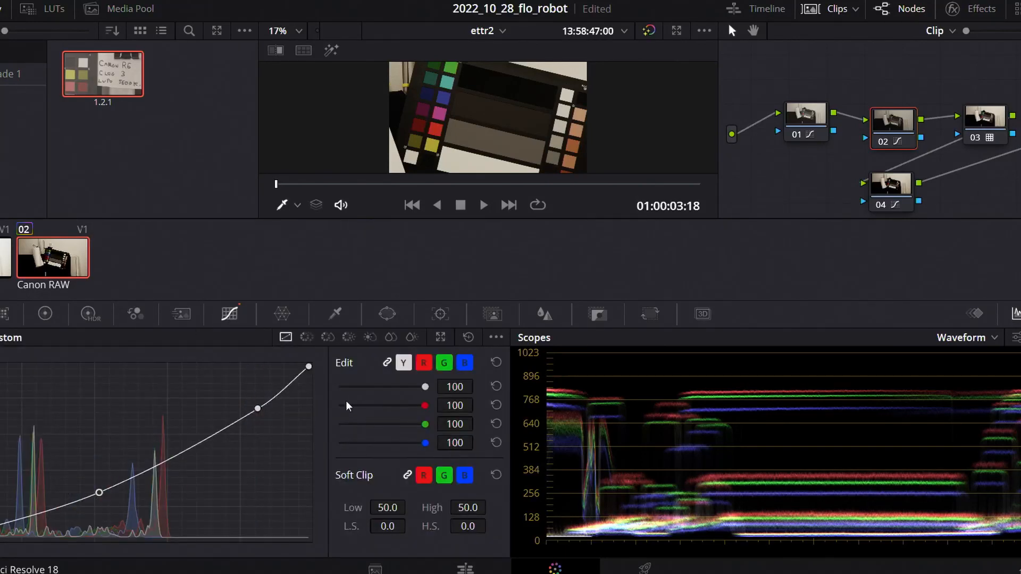
click(468, 338)
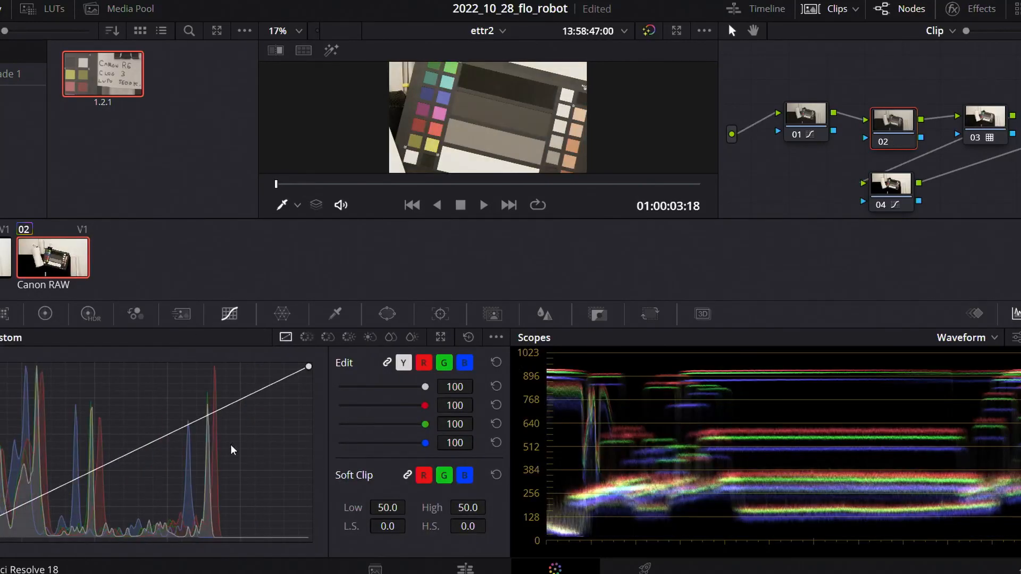
drag(213, 413, 210, 407)
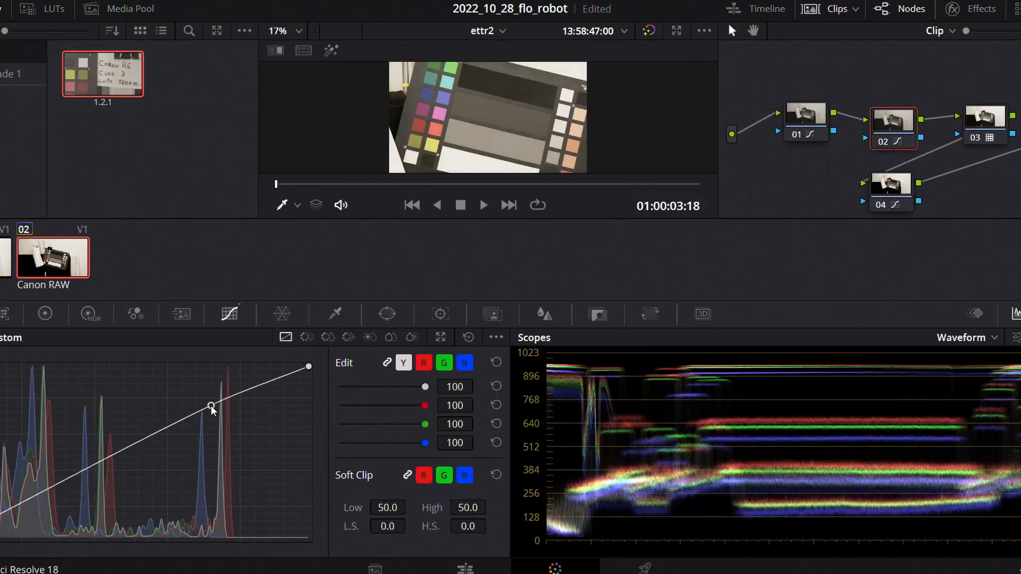
drag(49, 489, 50, 499)
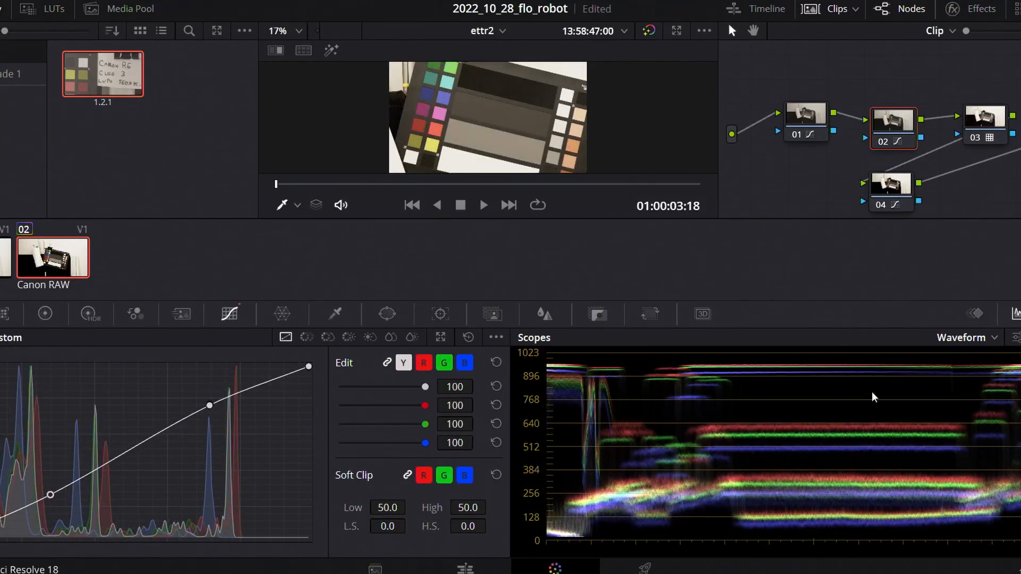
Lift the shadow point slightly on the second clip's node 04 custom curve and check the image full screen.
click(899, 183)
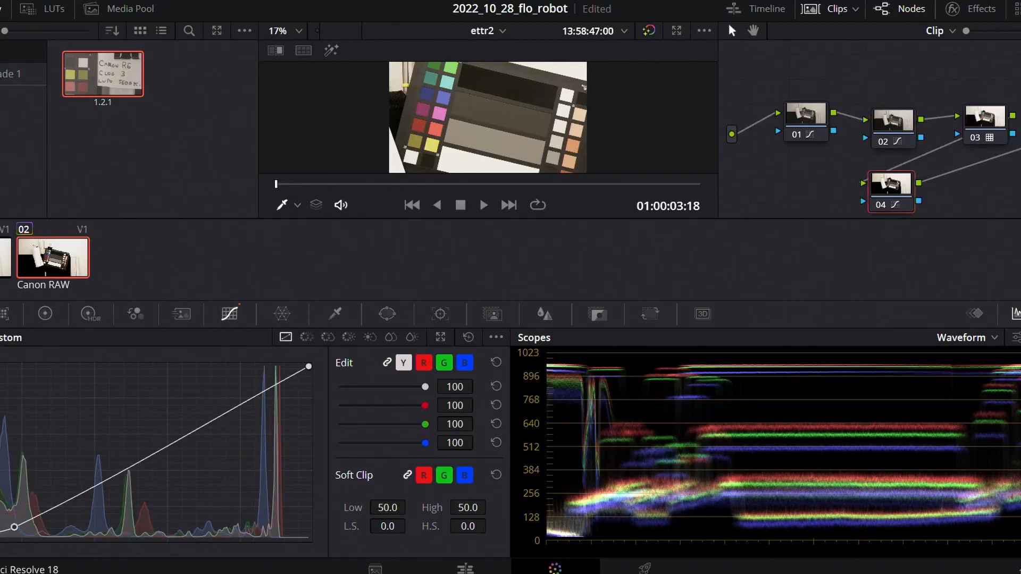
drag(15, 527, 18, 526)
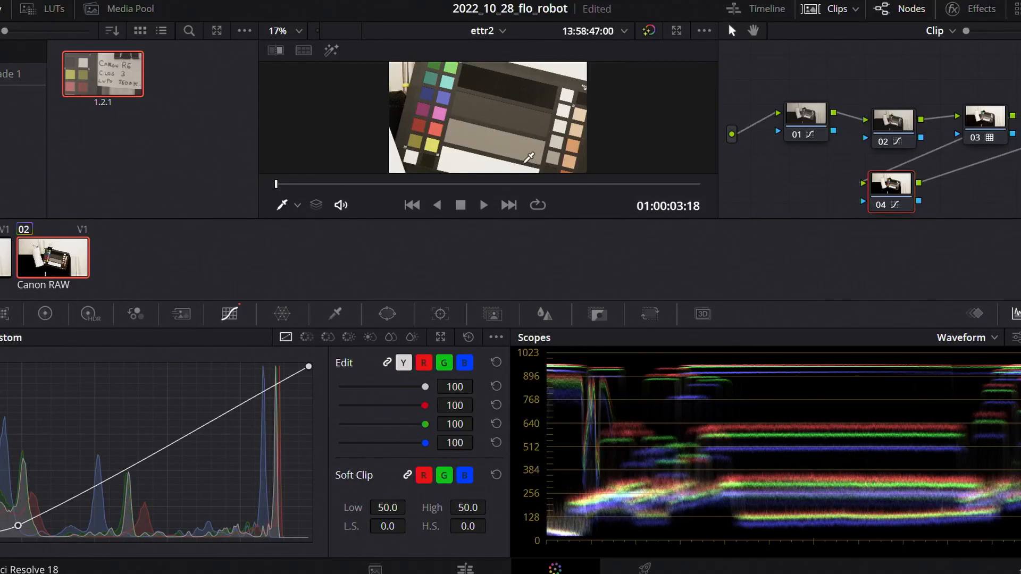
key(ctrl+f)
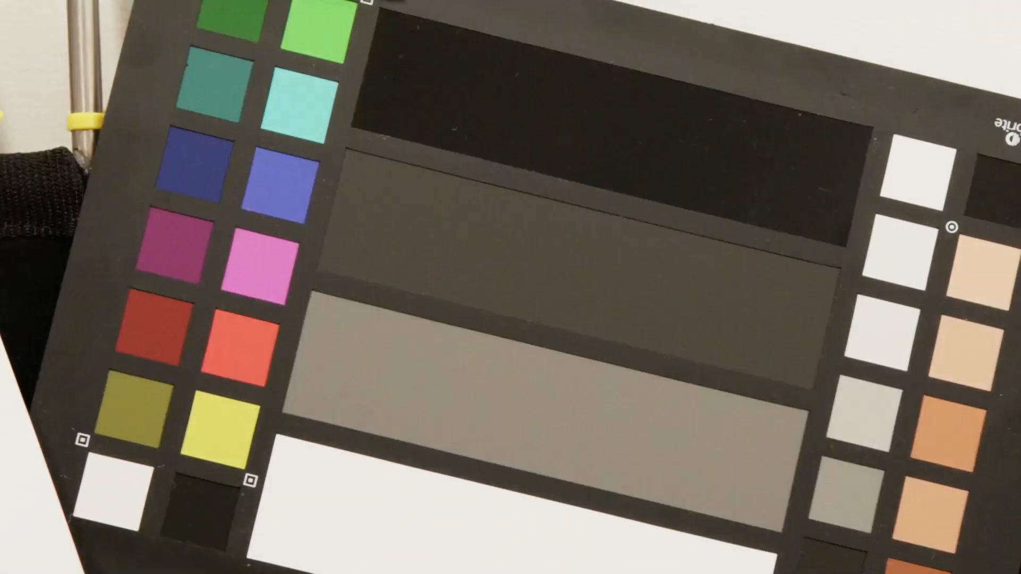
key(Escape)
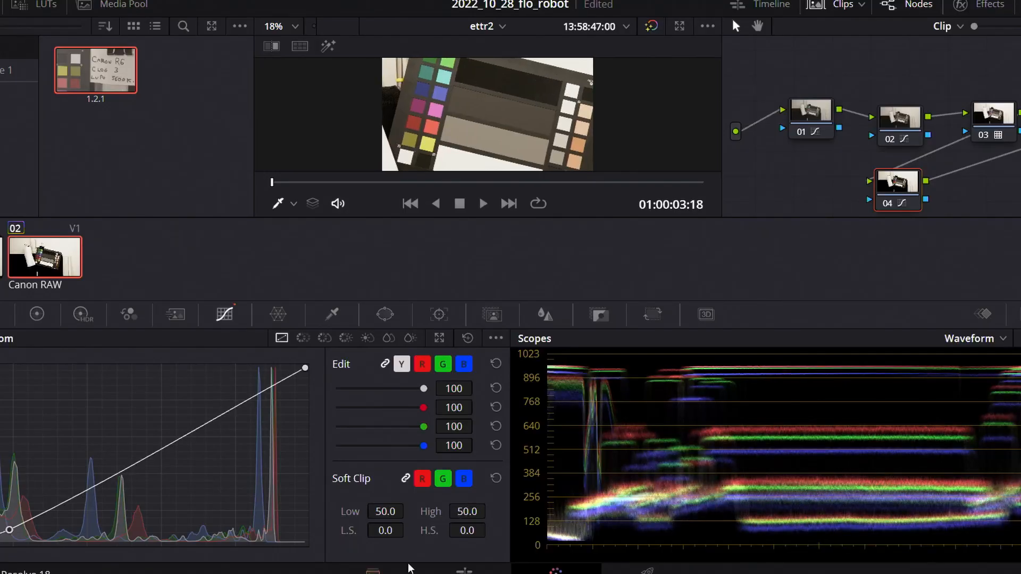
Raise the lower point of the second clip's node 02 curve to match the grey levels of the first clip.
click(925, 137)
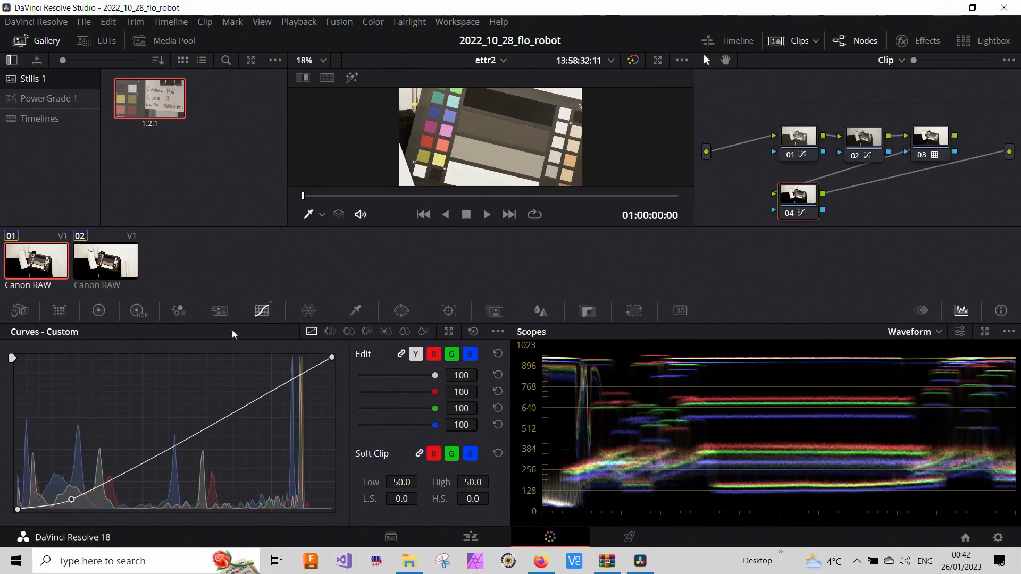
key(Down)
drag(103, 471, 106, 463)
key(Up)
key(Down)
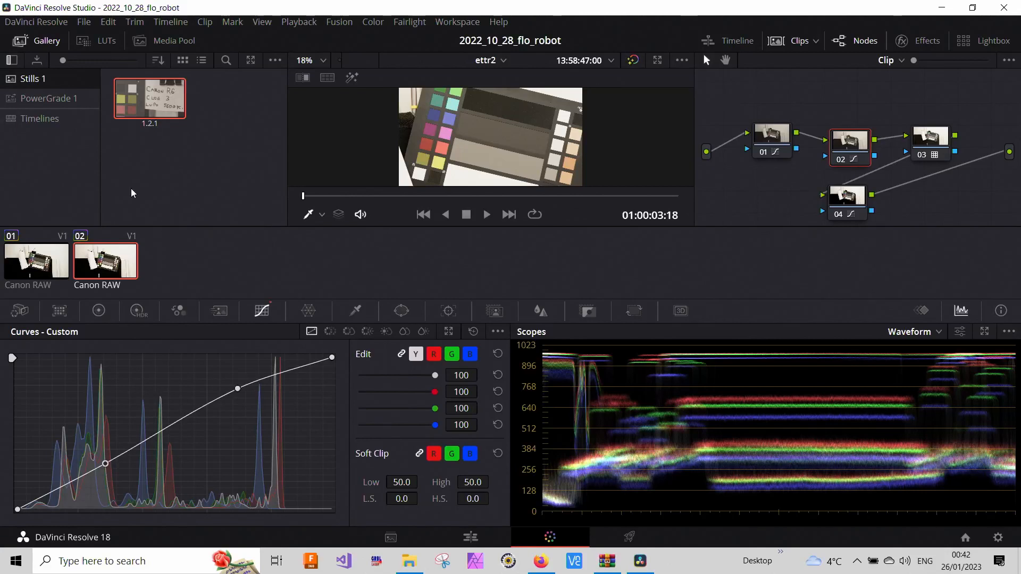
Set saturation to 57.20 on the first clip's node 04 and 56.40 on the second clip's node 02, comparing them full screen.
click(53, 255)
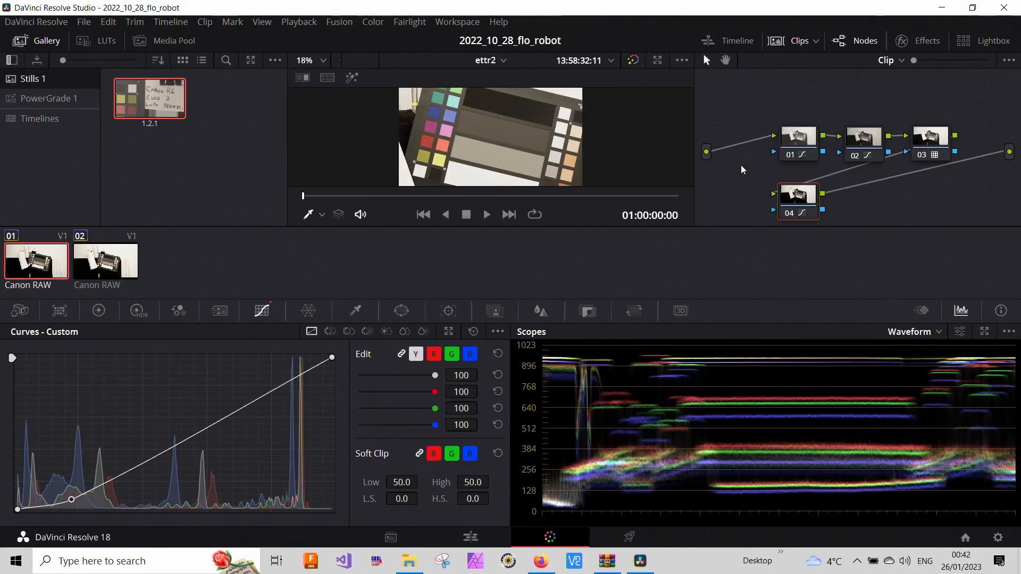
click(99, 313)
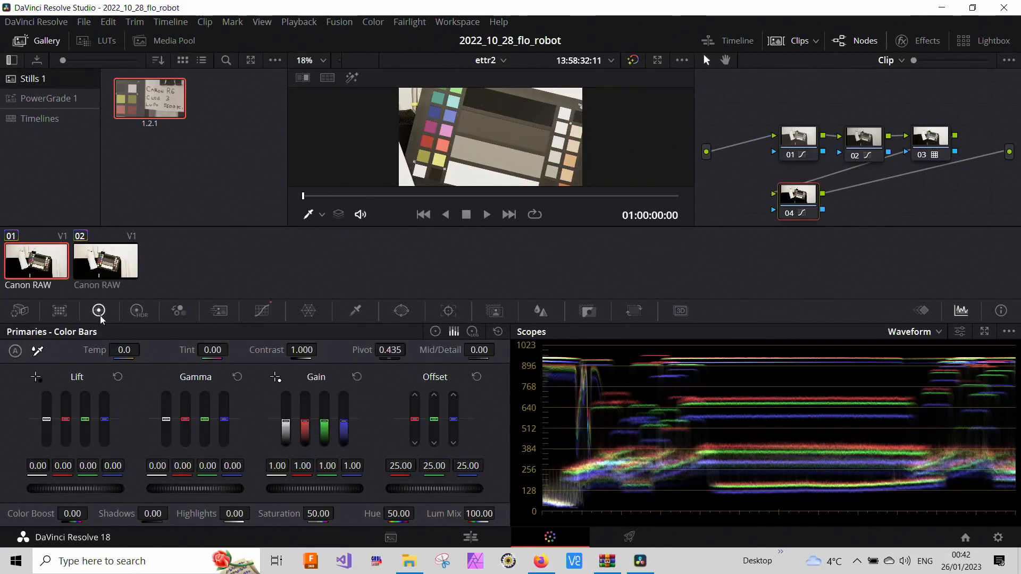
drag(338, 513, 354, 513)
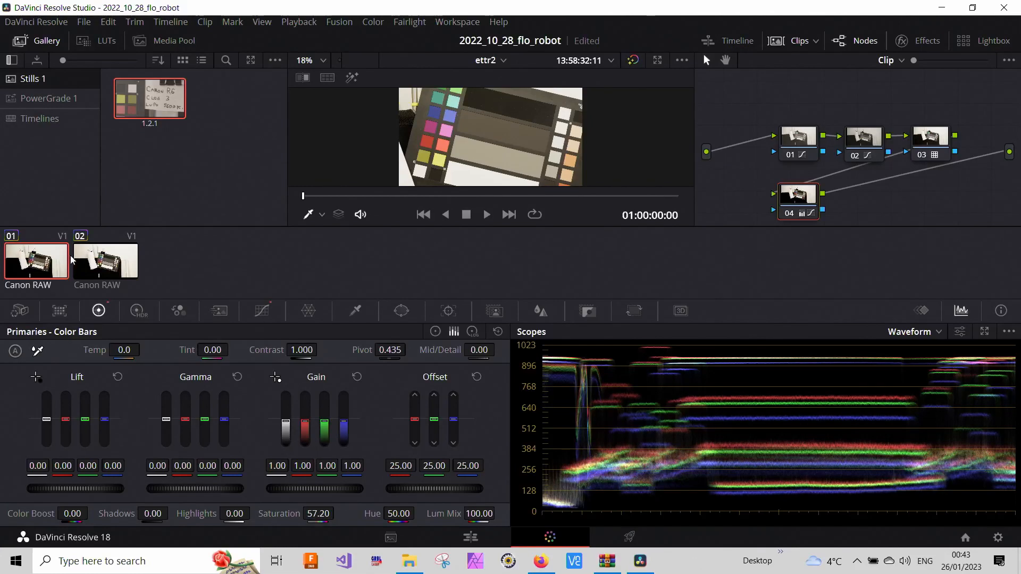
key(Down)
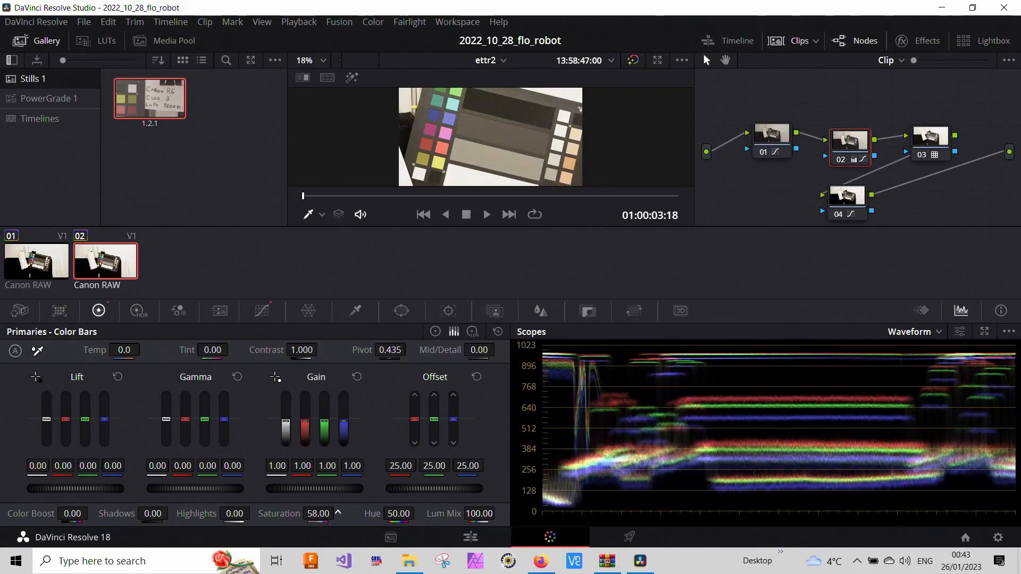
key(ctrl+f)
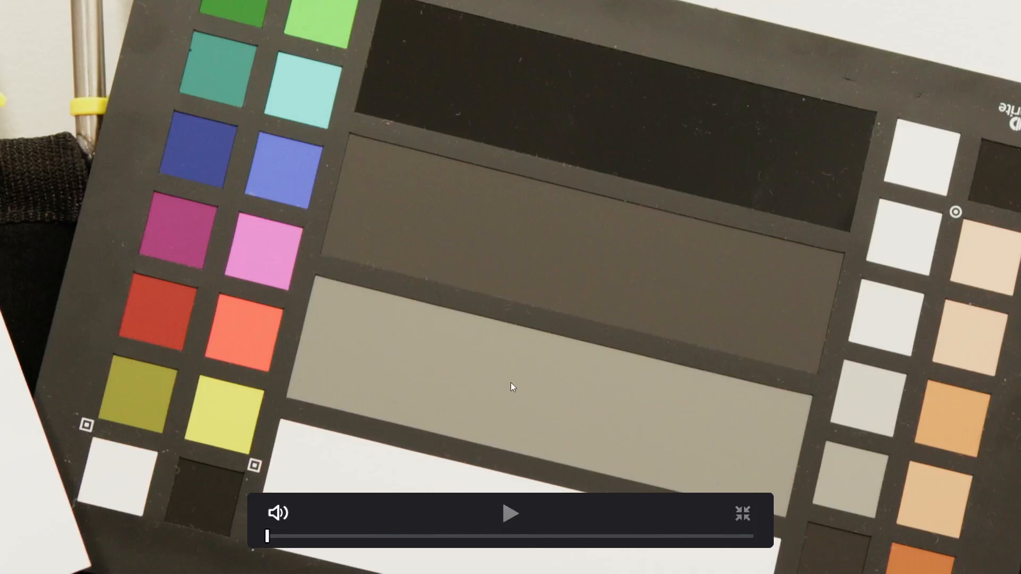
key(Escape)
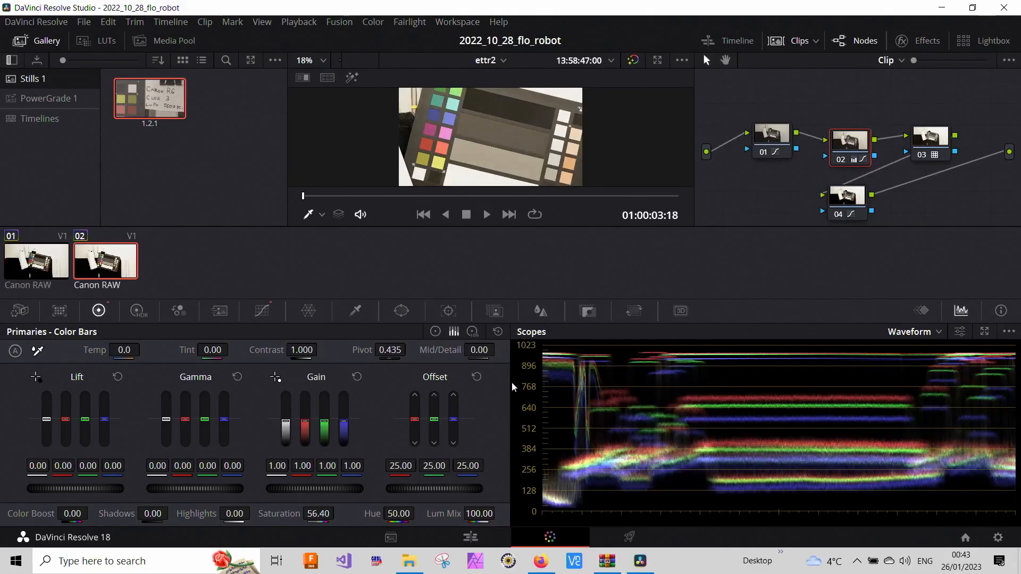
key(ctrl+f)
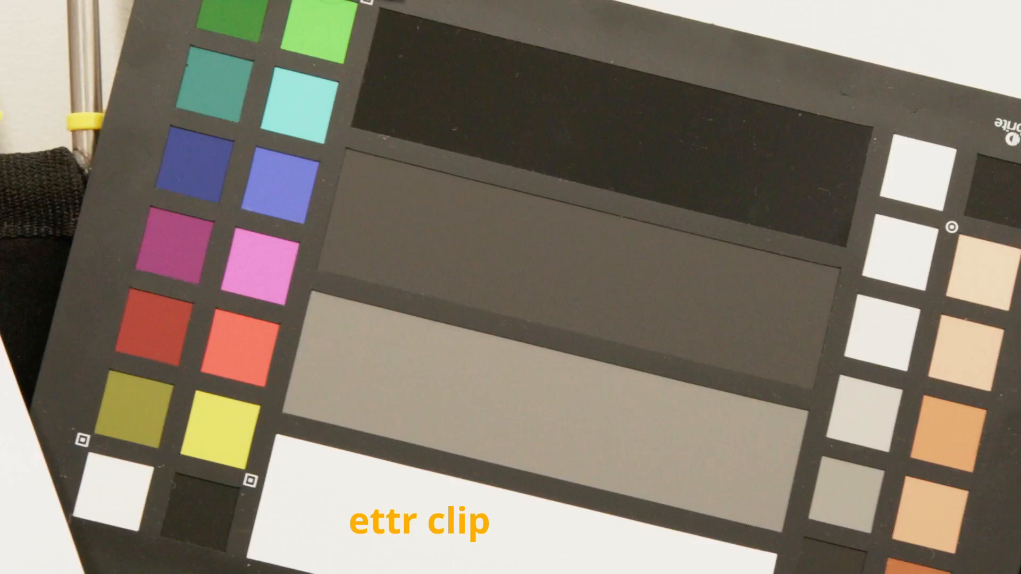
Duplicate both clips on the ettr2 timeline and place the copies directly after the originals.
mouse_move(662, 94)
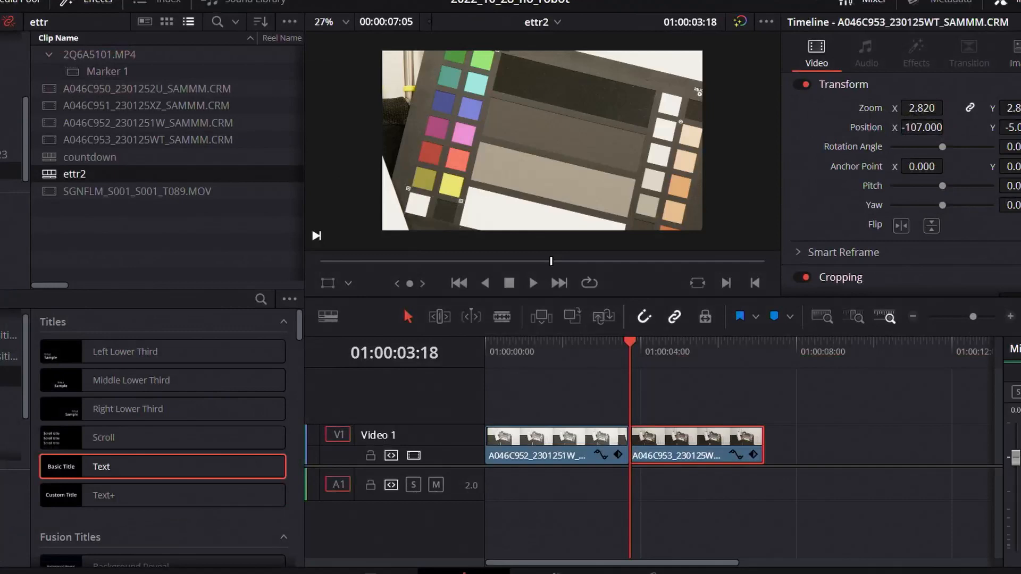
drag(570, 384, 678, 439)
drag(632, 342, 566, 415)
key(ctrl+v)
drag(539, 466, 543, 470)
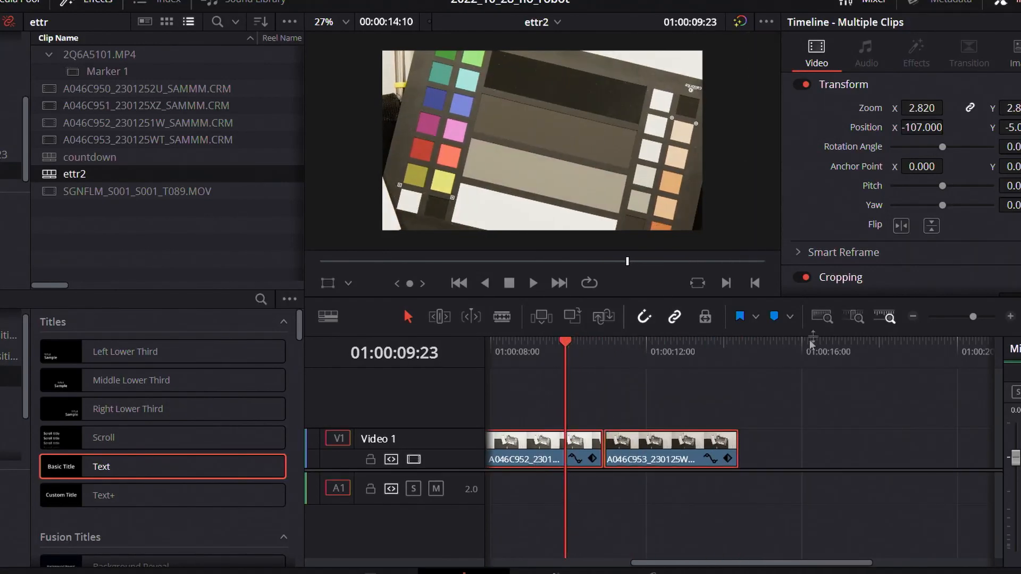
Enlarge the two duplicated clips together to a zoom of 5.020.
drag(922, 108, 985, 108)
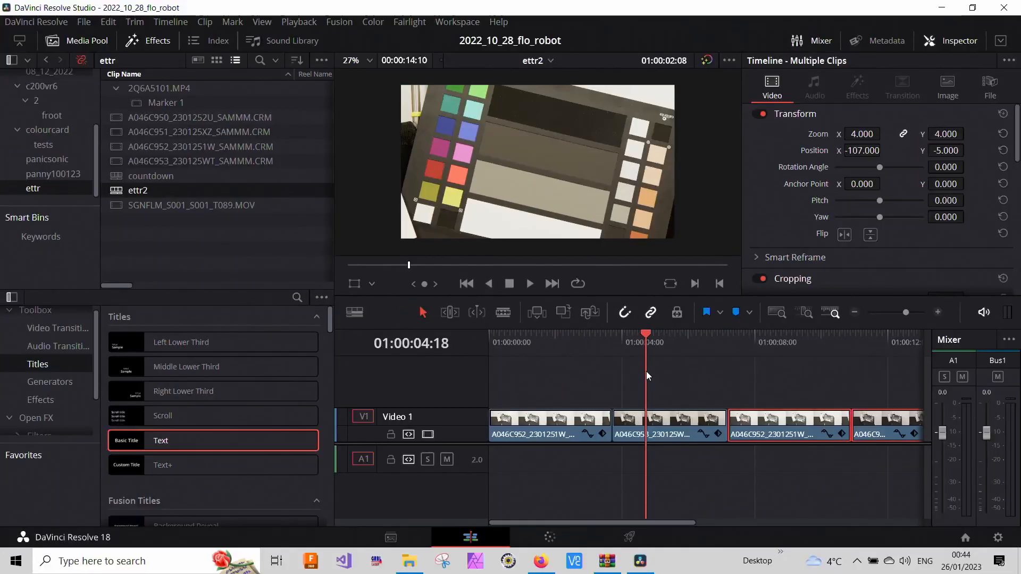
drag(646, 371, 796, 397)
drag(843, 133, 884, 133)
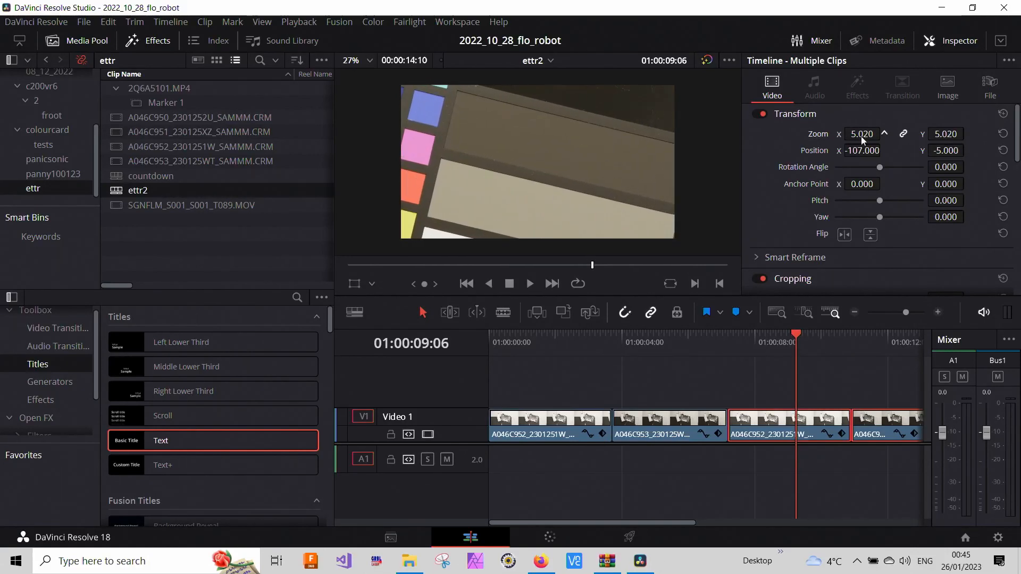
Compare the grey and colour patches of the two enlarged clips in full-screen view.
click(808, 341)
drag(809, 341, 796, 362)
key(p)
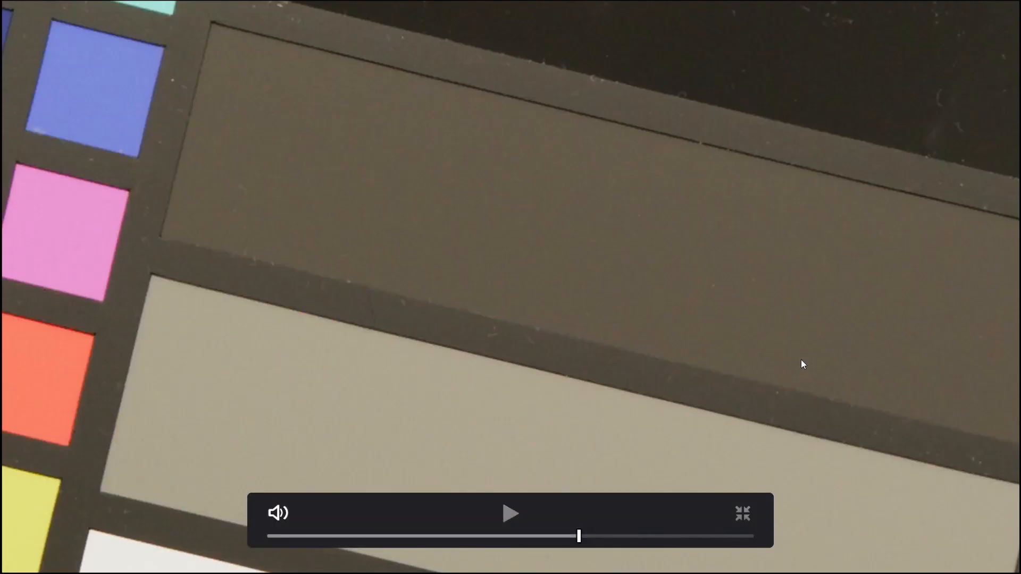
key(p)
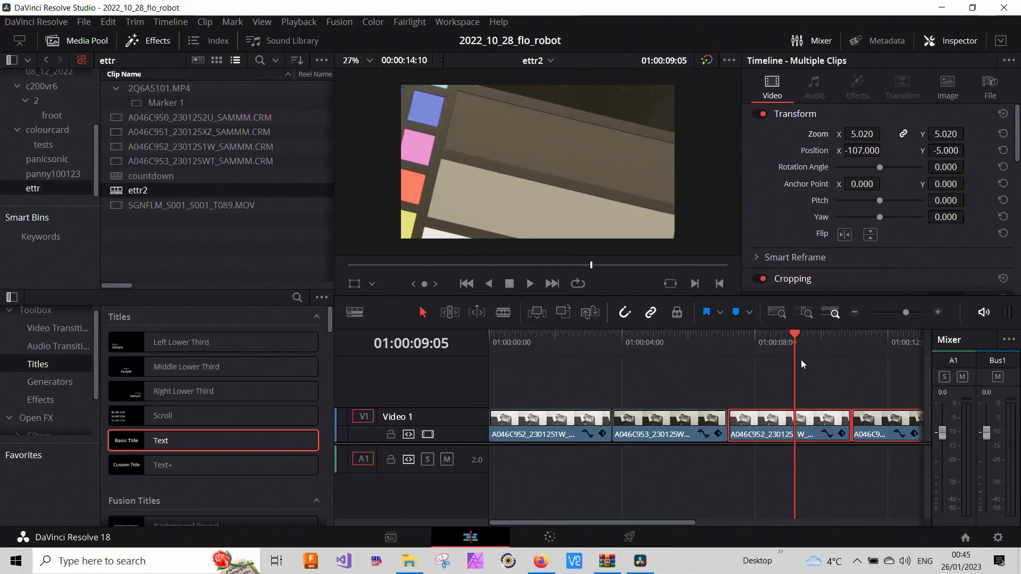
key(Down)
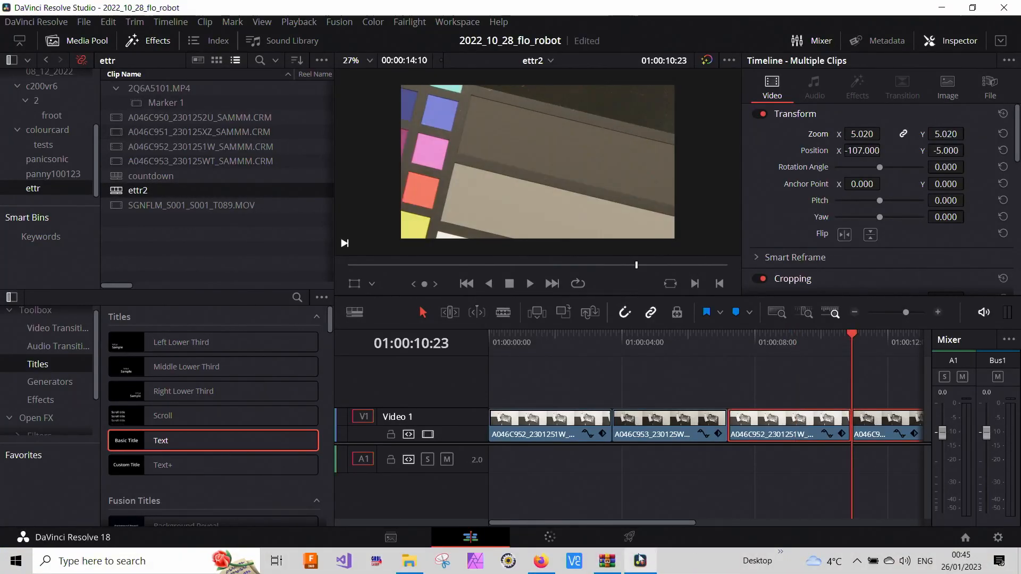
click(550, 538)
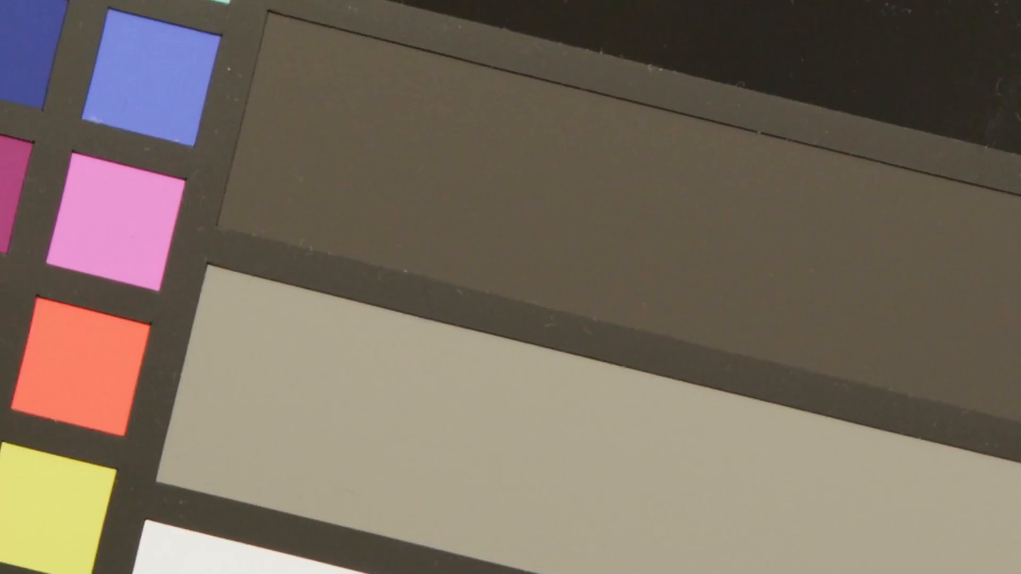